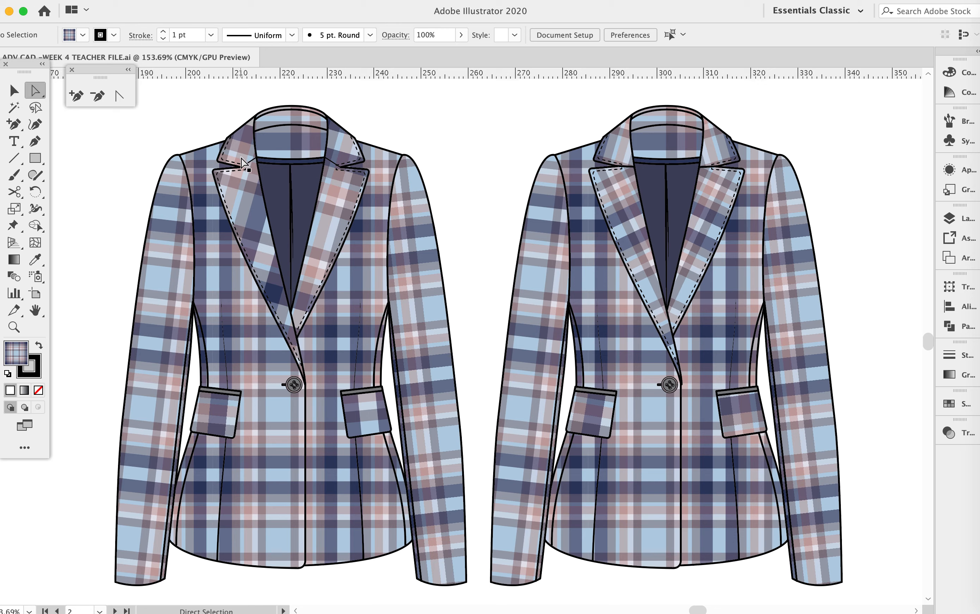
pyautogui.click(250, 209)
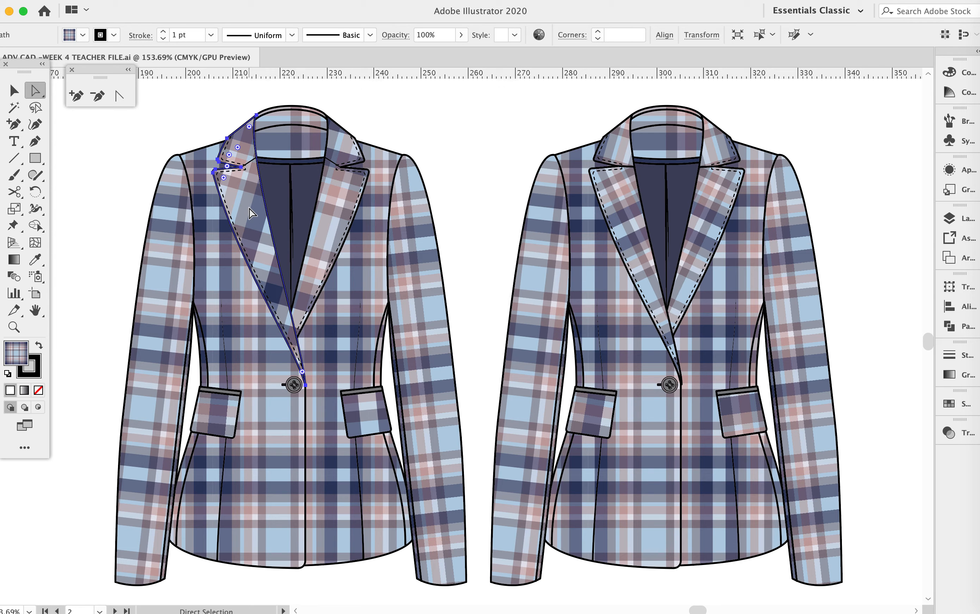
pyautogui.click(306, 86)
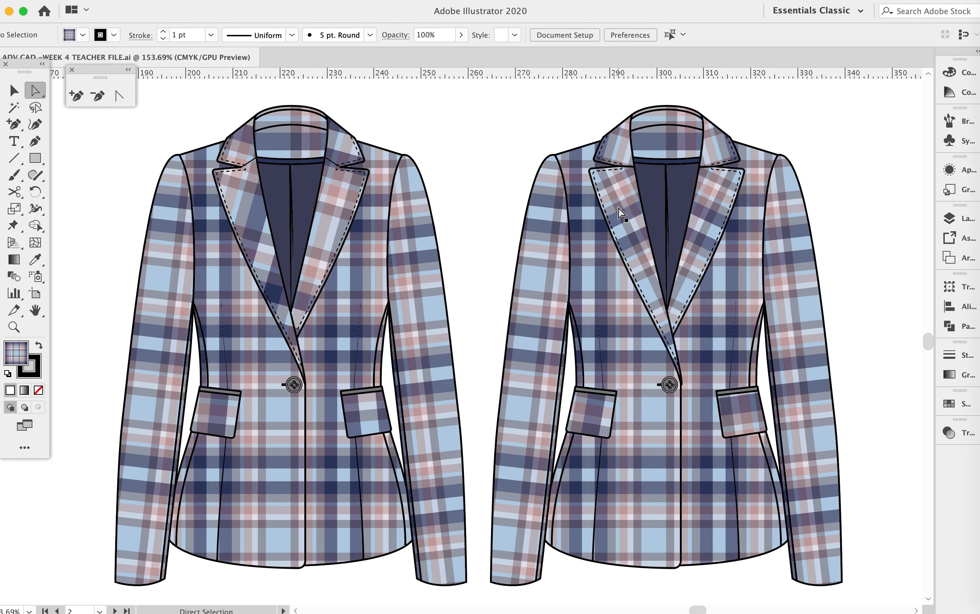
pyautogui.click(242, 191)
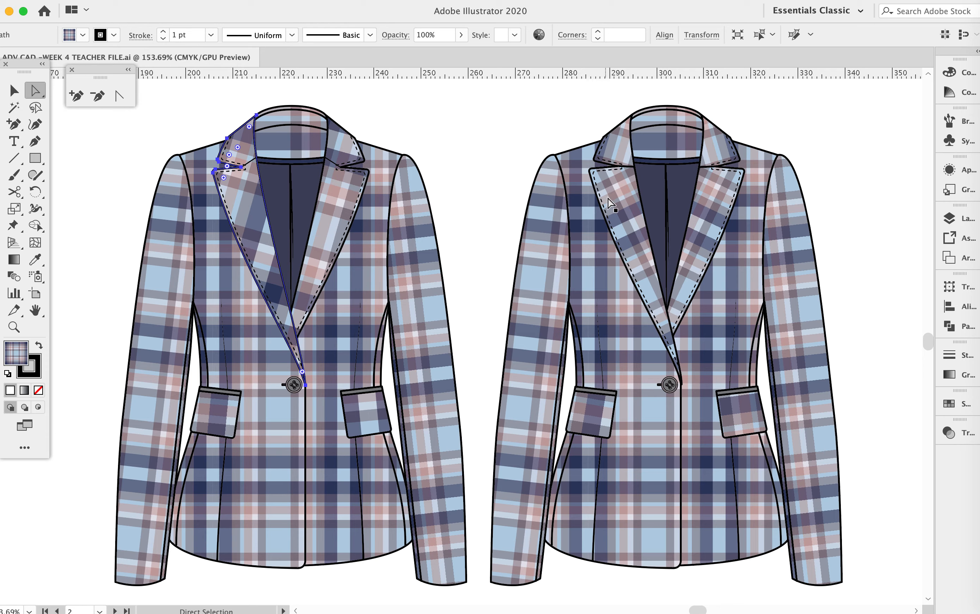
pyautogui.click(570, 126)
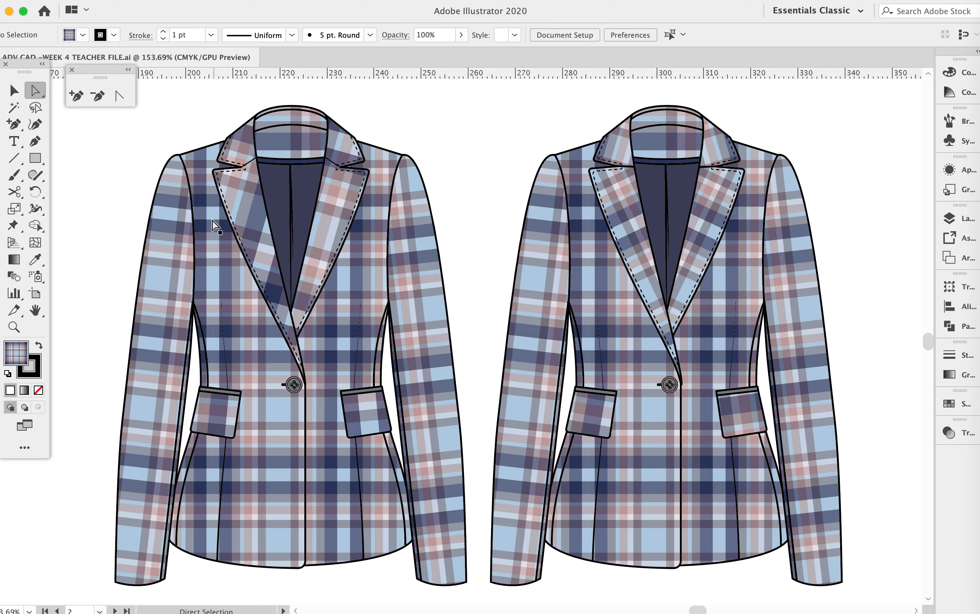
# Move the combined collar-and-lapel piece off the first jacket into the empty space beside the sleeve
pyautogui.click(253, 222)
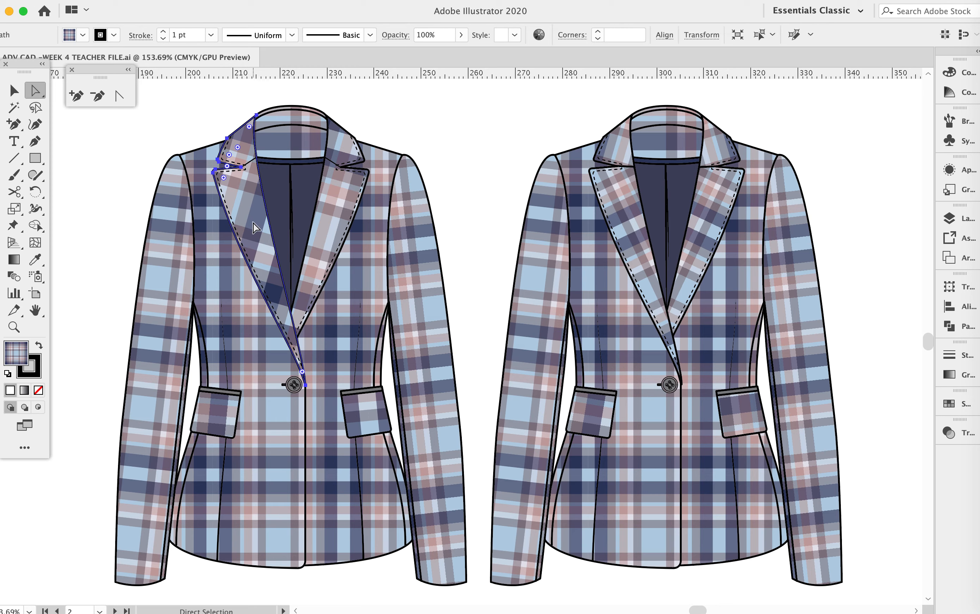
pyautogui.moveTo(241, 220); pyautogui.dragTo(100, 218)
pyautogui.click(142, 137)
pyautogui.click(96, 194)
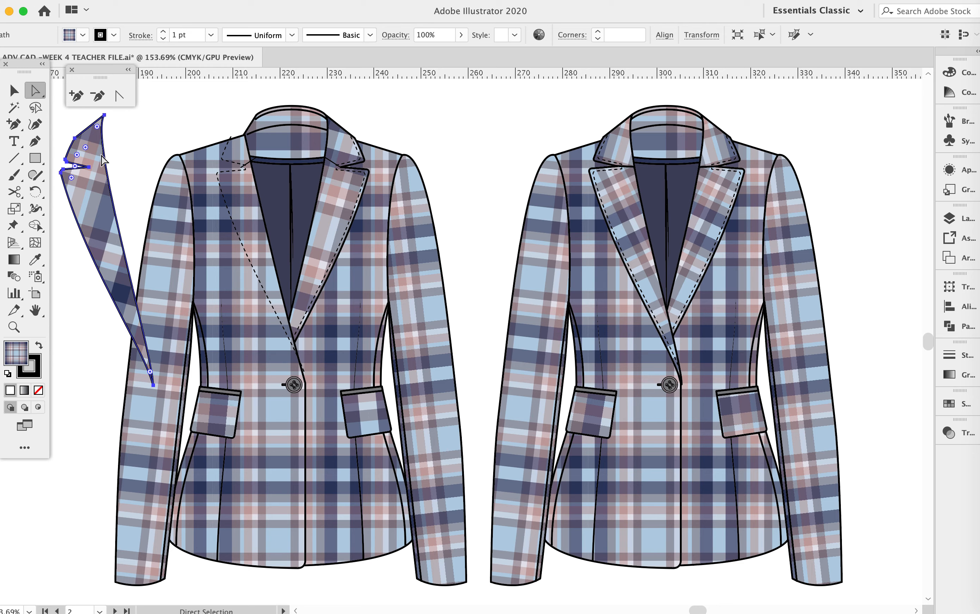
pyautogui.hscroll(1, 104, 160)
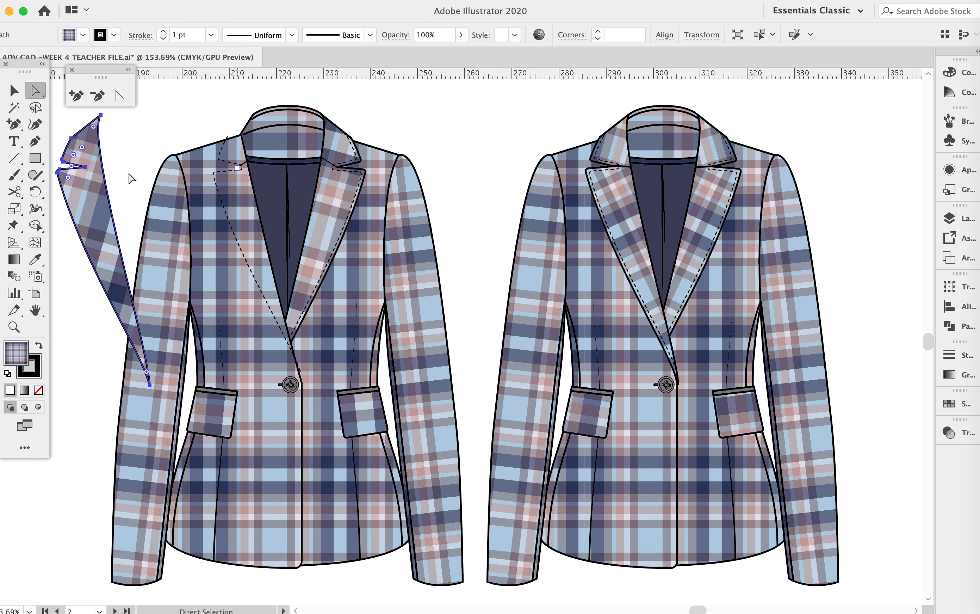
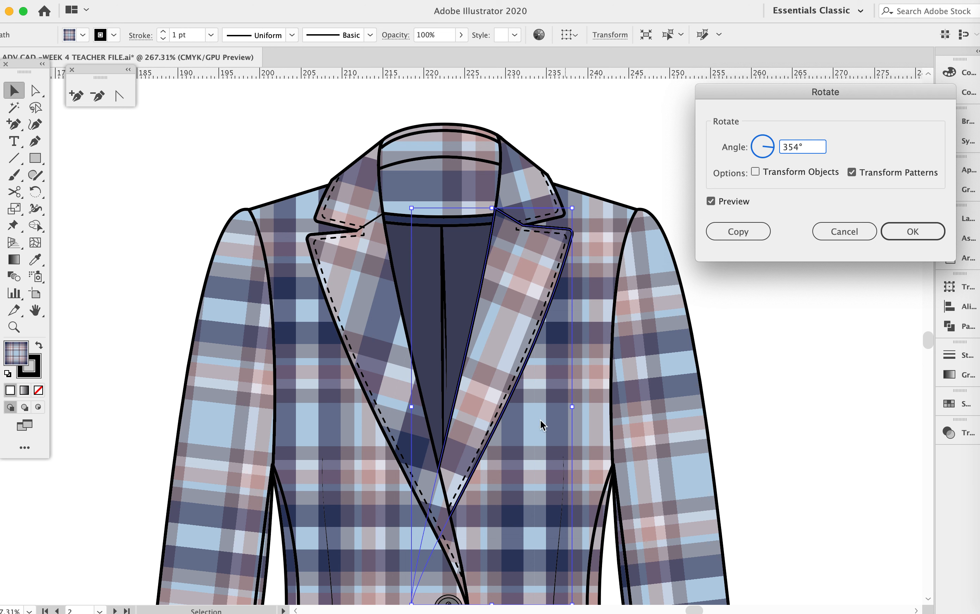
# Apply a 354° rotation to only the plaid pattern of the selected lapel, leaving its shape unrotated, and save the document
pyautogui.click(913, 232)
pyautogui.click(750, 295)
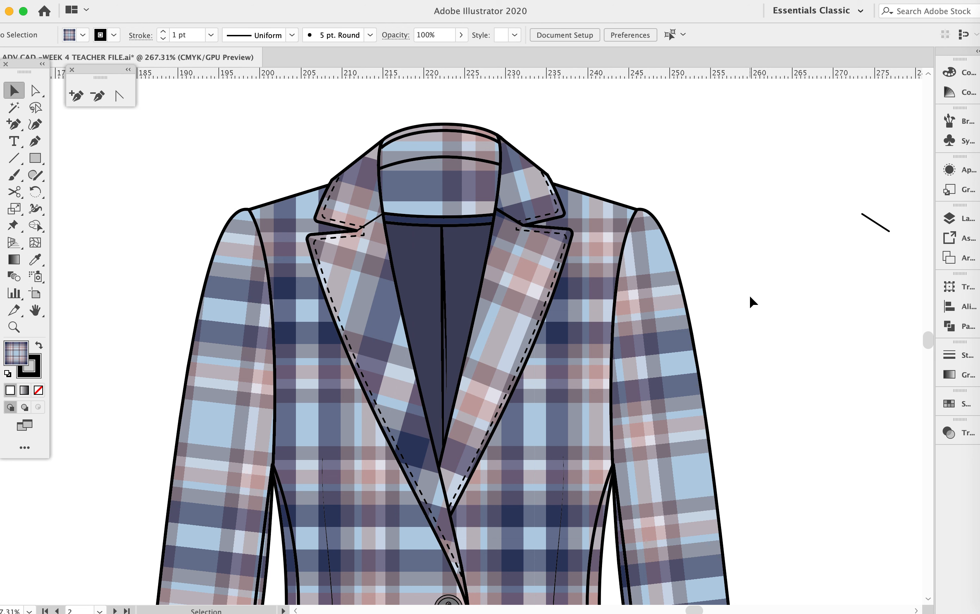
pyautogui.press('z')
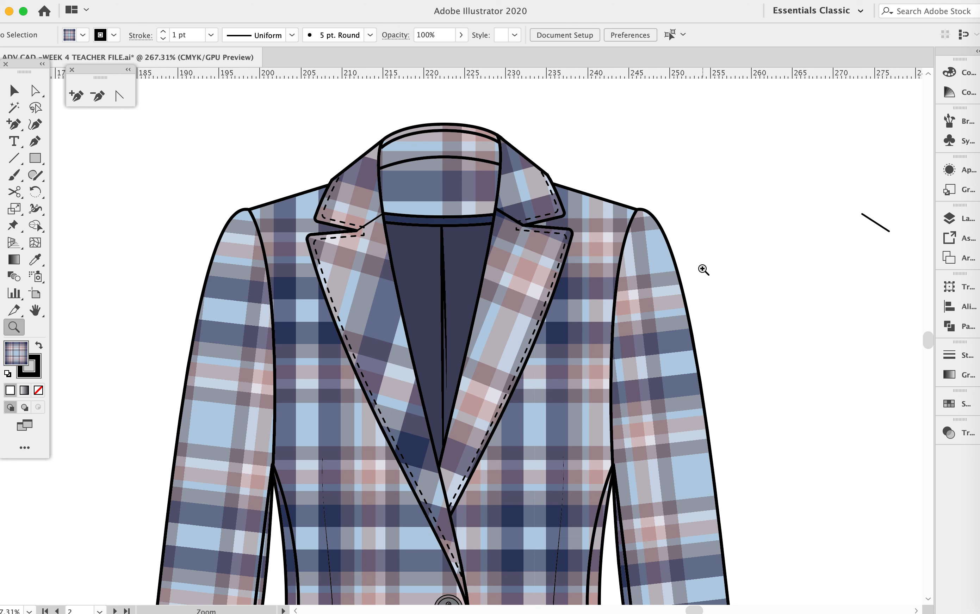
pyautogui.hotkey('ctrl', 's')
# Delete the short stray line lying in the empty space between the jacket and the separate collar-and-lapel group
pyautogui.scroll(-1, 772, 234)
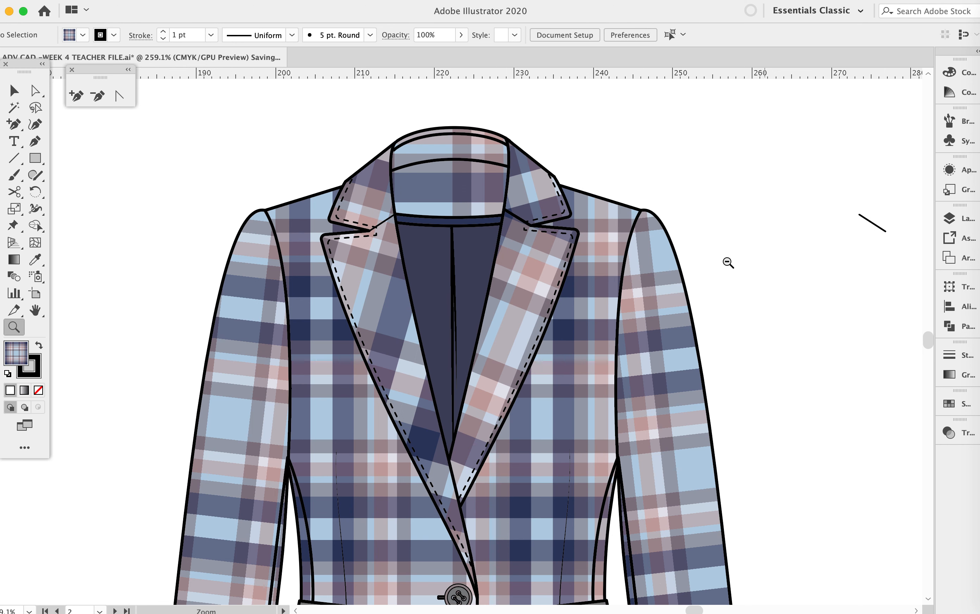
pyautogui.scroll(-5, 728, 263)
pyautogui.moveTo(765, 309); pyautogui.dragTo(471, 309)
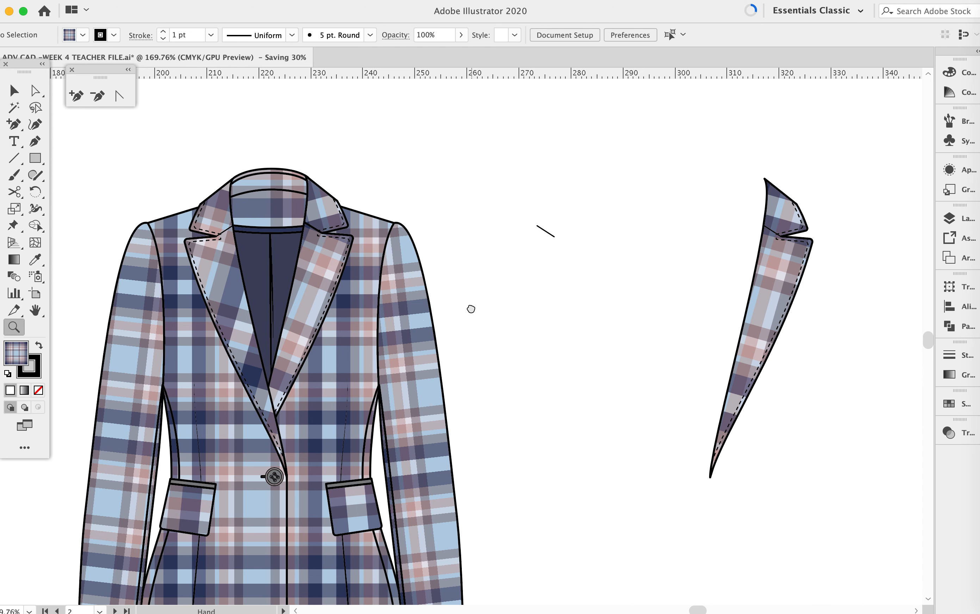
pyautogui.press('v')
pyautogui.click(763, 211)
pyautogui.click(546, 231)
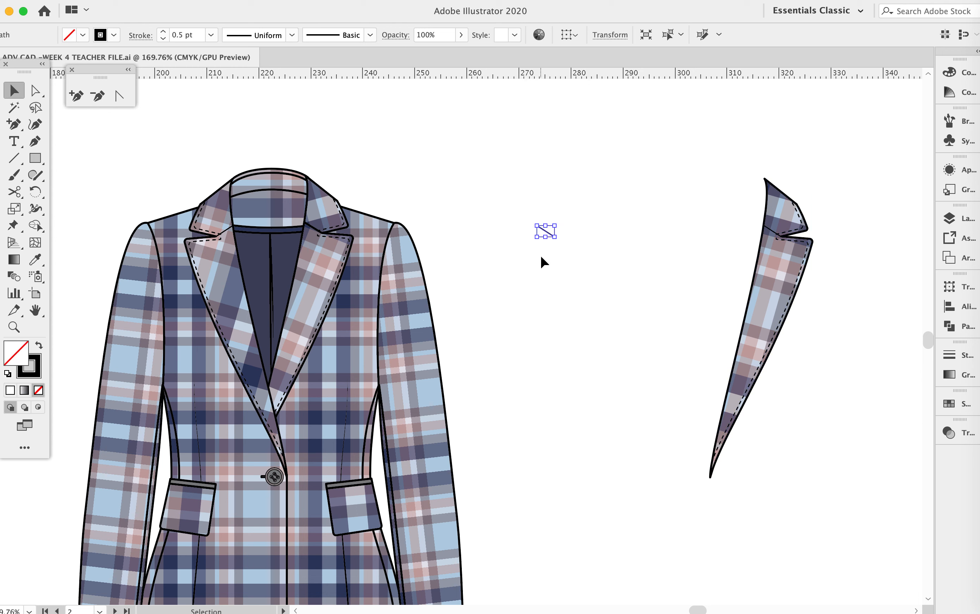
pyautogui.press('Delete')
# Move the separate collar-and-lapel group closer to the jacket
pyautogui.click(791, 250)
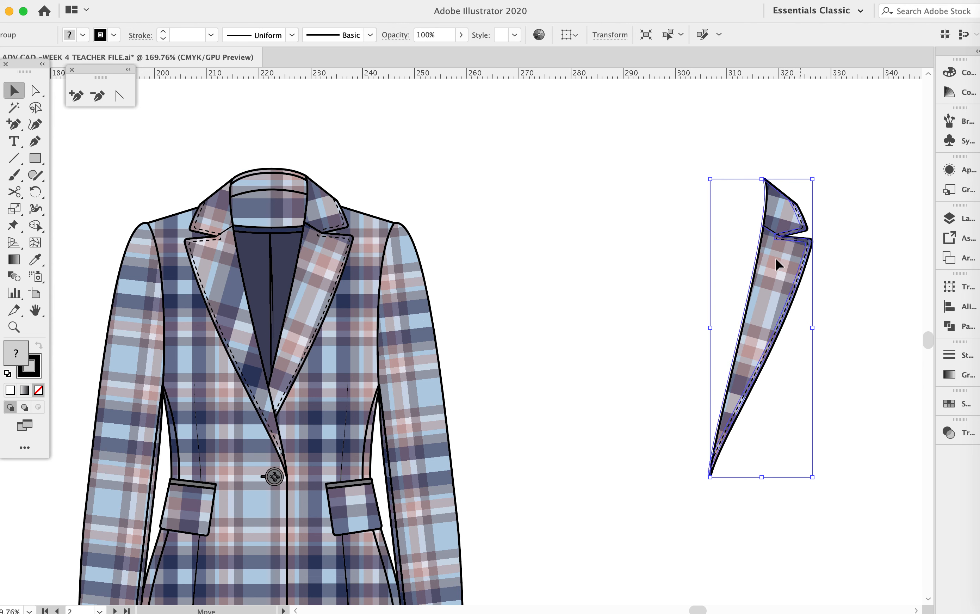
pyautogui.moveTo(777, 263); pyautogui.dragTo(616, 275)
pyautogui.press('z')
pyautogui.click(584, 240)
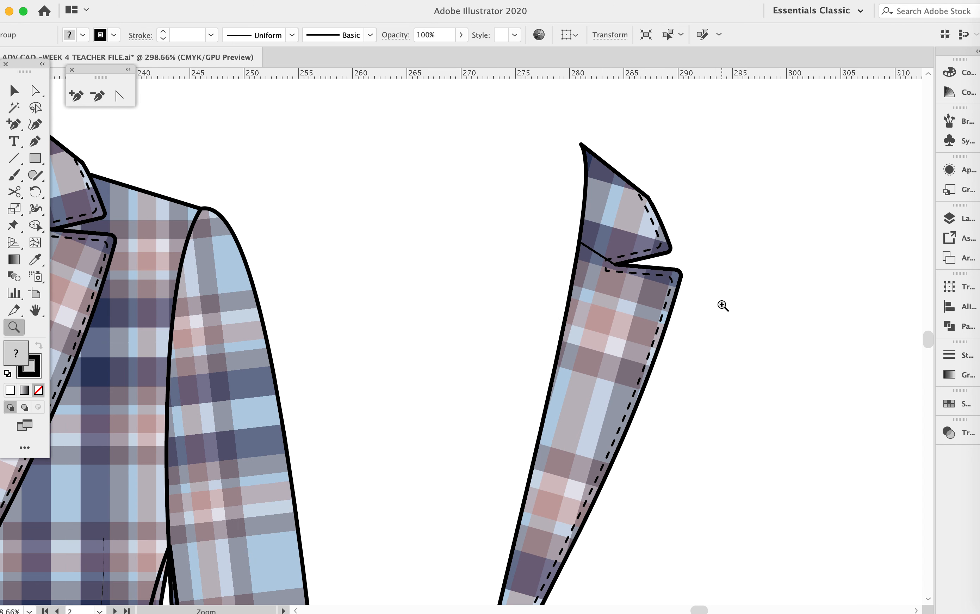
# Lower the inner endpoint of the thin collar seam line on the jacket's still-unsplit collar and lapel, keeping it on the inner lapel edge
pyautogui.moveTo(315, 277); pyautogui.dragTo(534, 280)
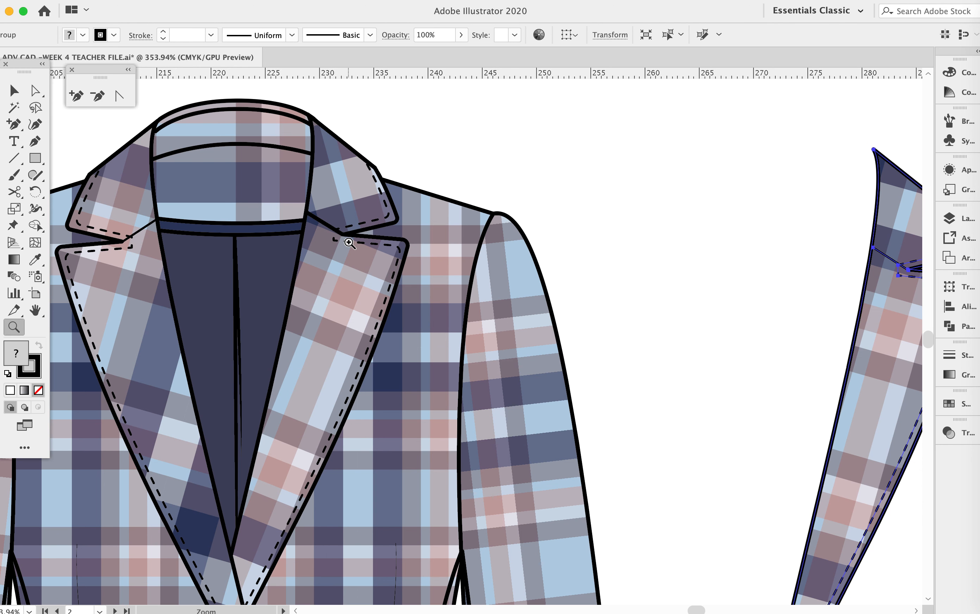
pyautogui.press('a')
pyautogui.moveTo(156, 221); pyautogui.dragTo(159, 238)
pyautogui.click(541, 153)
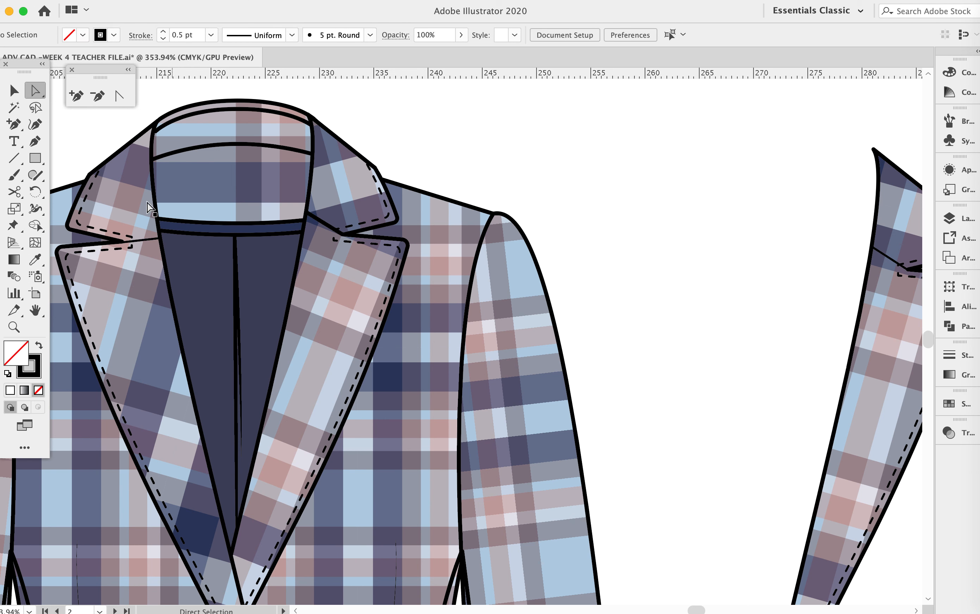
pyautogui.click(158, 238)
pyautogui.click(517, 175)
# Pull the inner endpoint of the separate lapel's seam line outward beyond the piece's inner edge, to about X 278 mm
pyautogui.hscroll(5, 720, 201)
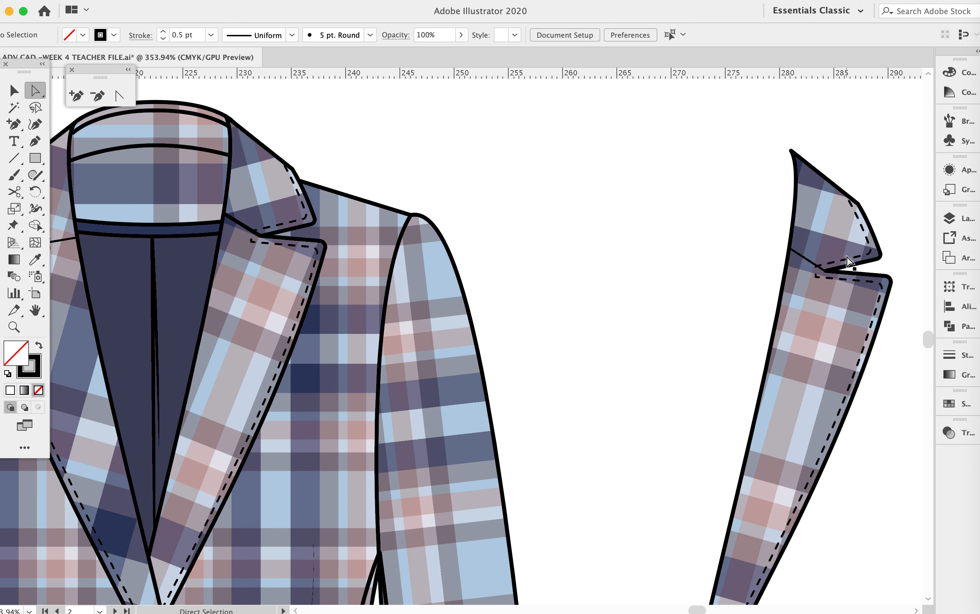
pyautogui.hscroll(5, 770, 252)
pyautogui.press('z')
pyautogui.moveTo(668, 259); pyautogui.dragTo(824, 284)
pyautogui.press('a')
pyautogui.click(655, 237)
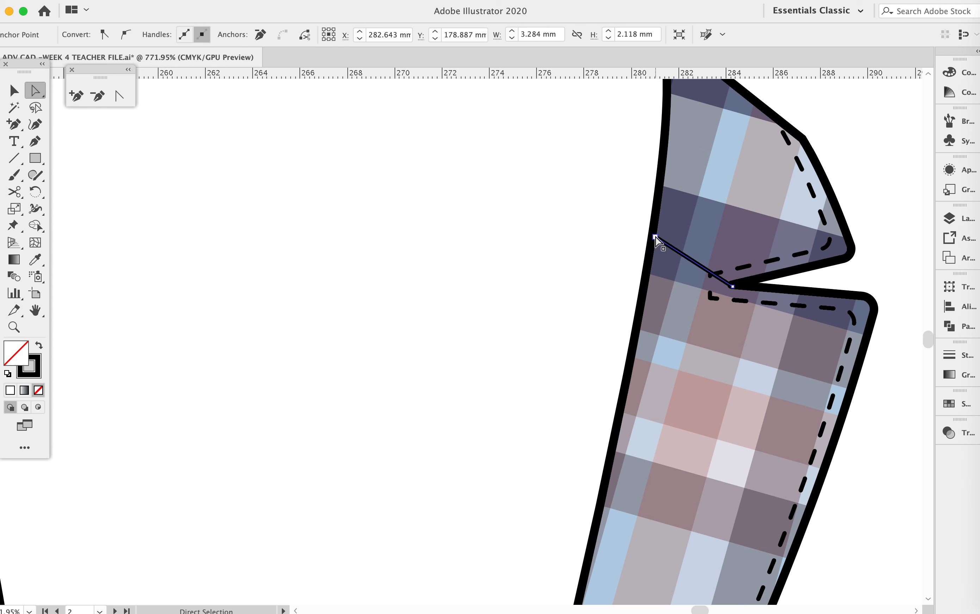
pyautogui.press('z')
pyautogui.moveTo(785, 249); pyautogui.dragTo(759, 227)
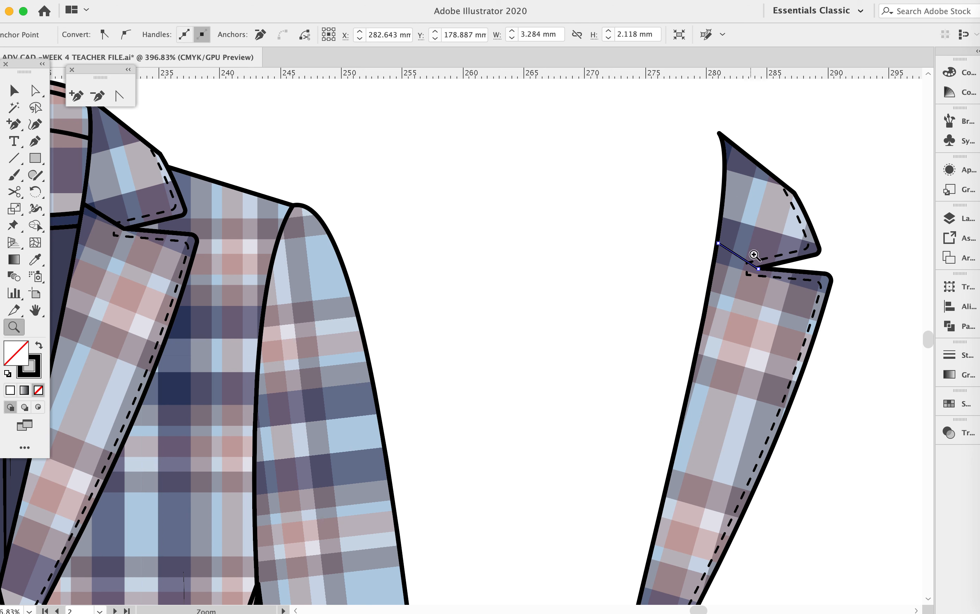
pyautogui.moveTo(782, 253); pyautogui.dragTo(943, 286)
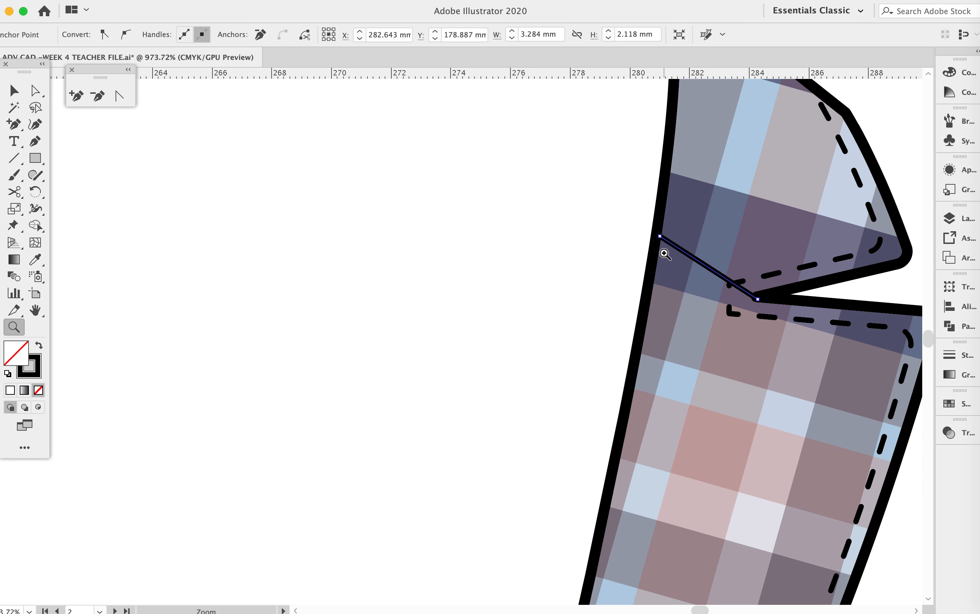
pyautogui.press('a')
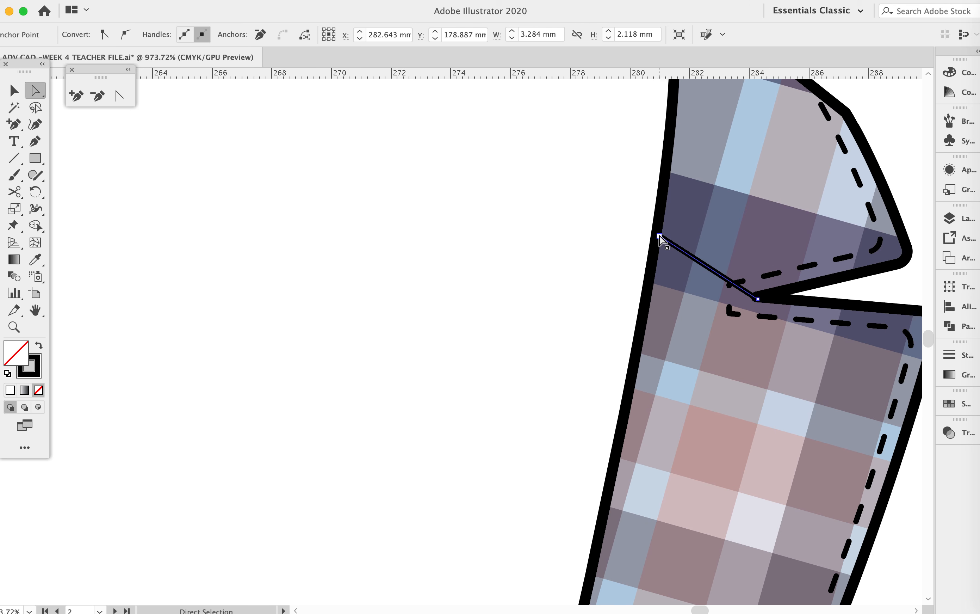
pyautogui.moveTo(660, 239)
pyautogui.mouseDown()
pyautogui.moveTo(592, 264)
pyautogui.moveTo(571, 287)
pyautogui.mouseUp()
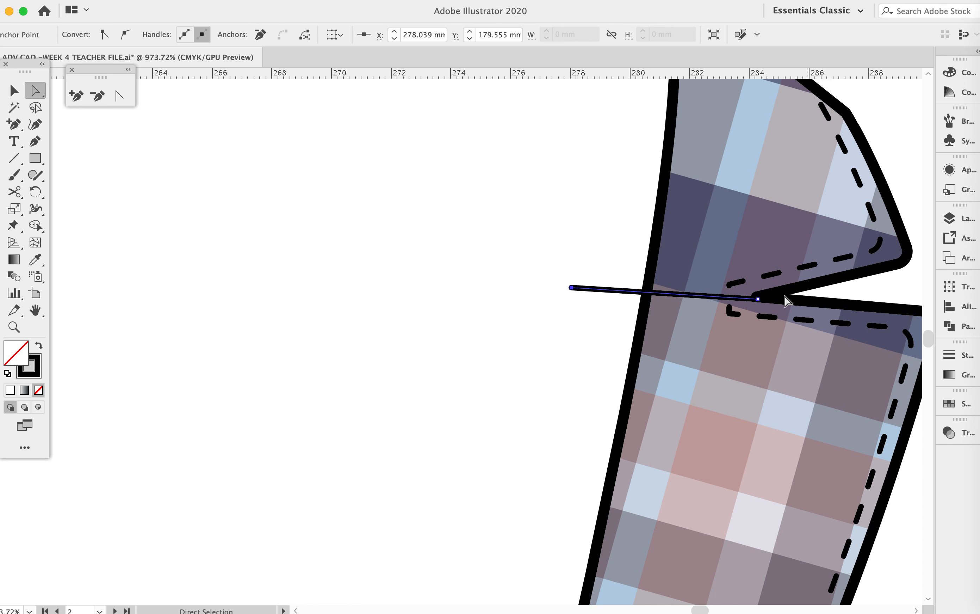
# Extend the seam line's other endpoint through the notch opening to about X 289.4 mm and level the line at about Y 179.9 mm
pyautogui.moveTo(757, 302); pyautogui.dragTo(911, 299)
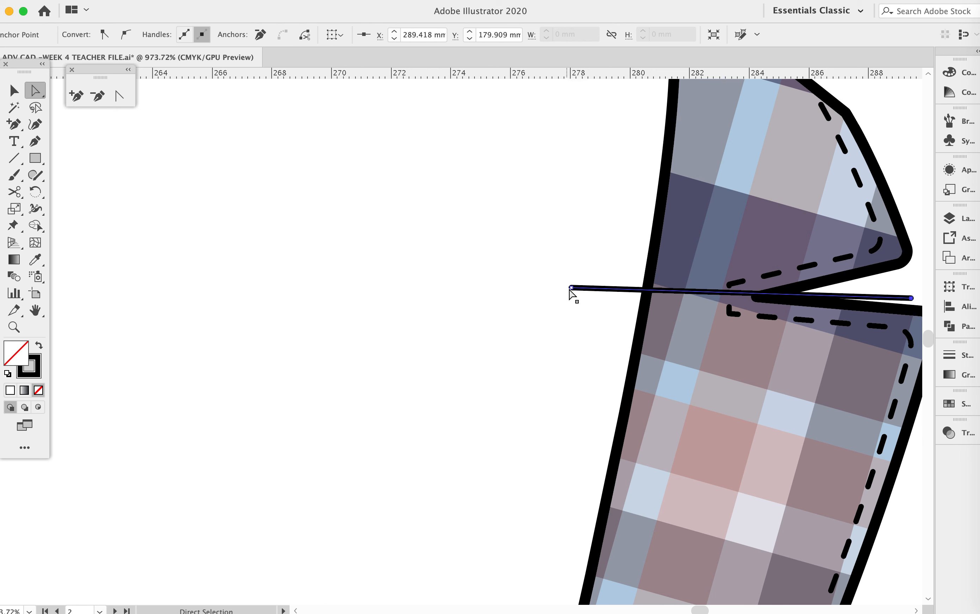
pyautogui.moveTo(570, 290); pyautogui.dragTo(572, 296)
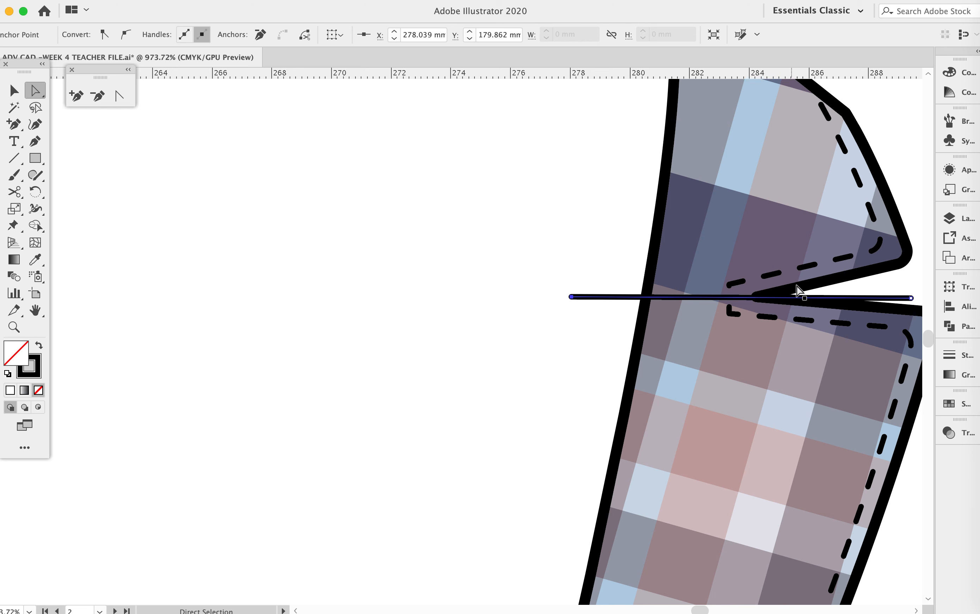
pyautogui.hscroll(5, 747, 298)
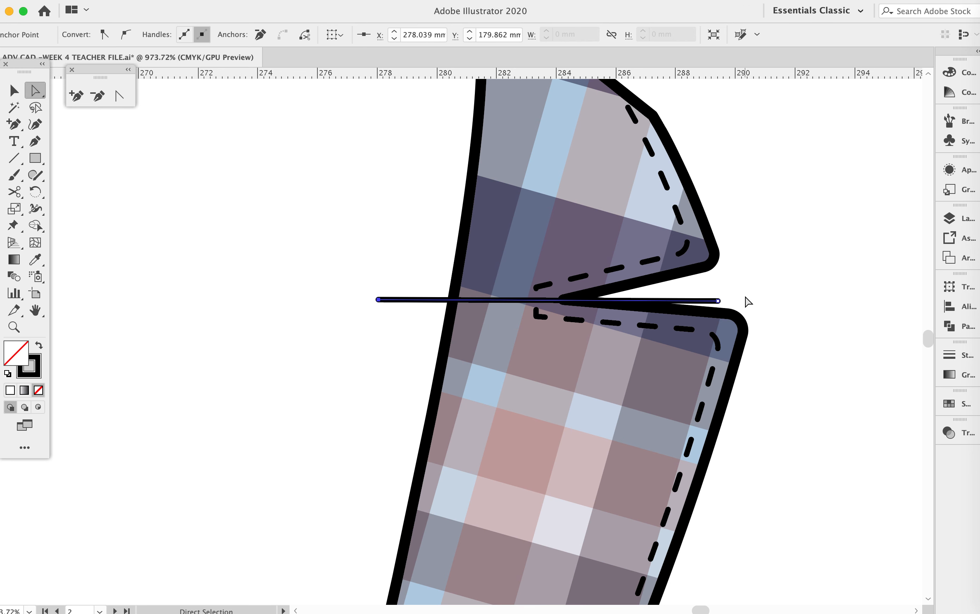
pyautogui.press('v')
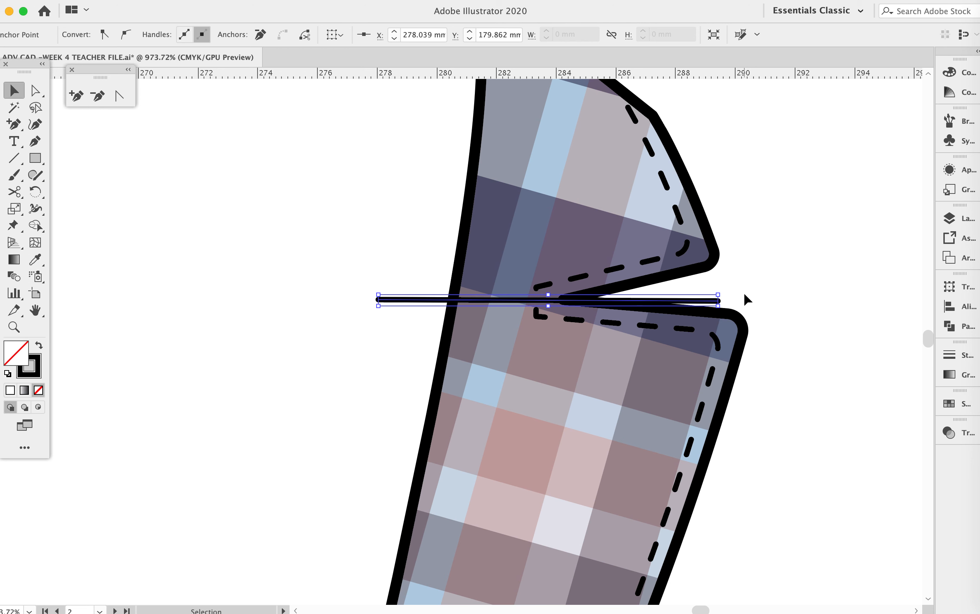
pyautogui.click(745, 295)
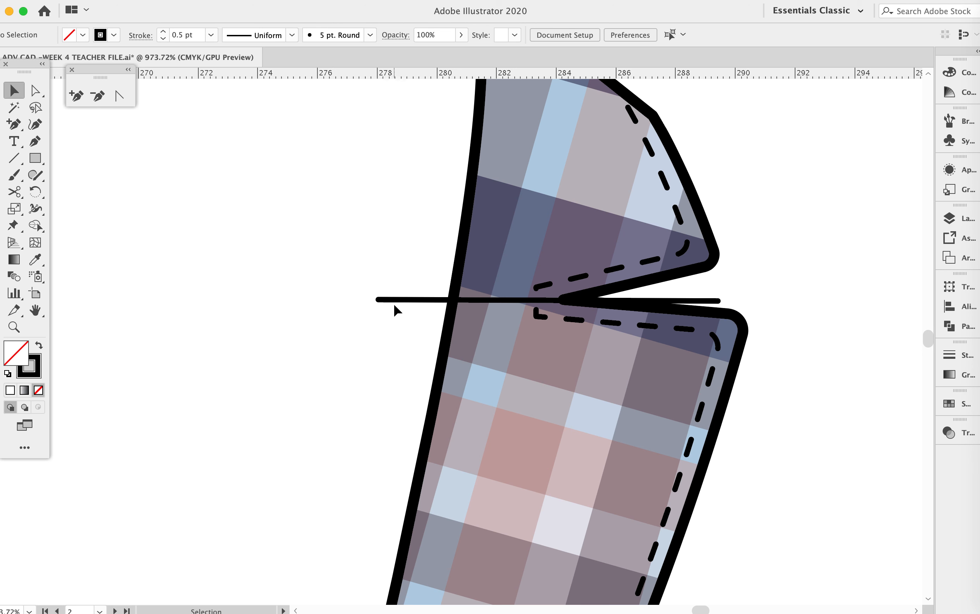
# Ungroup the separate collar-and-lapel group so its outline, topstitching and seam line are independent objects
pyautogui.click(379, 299)
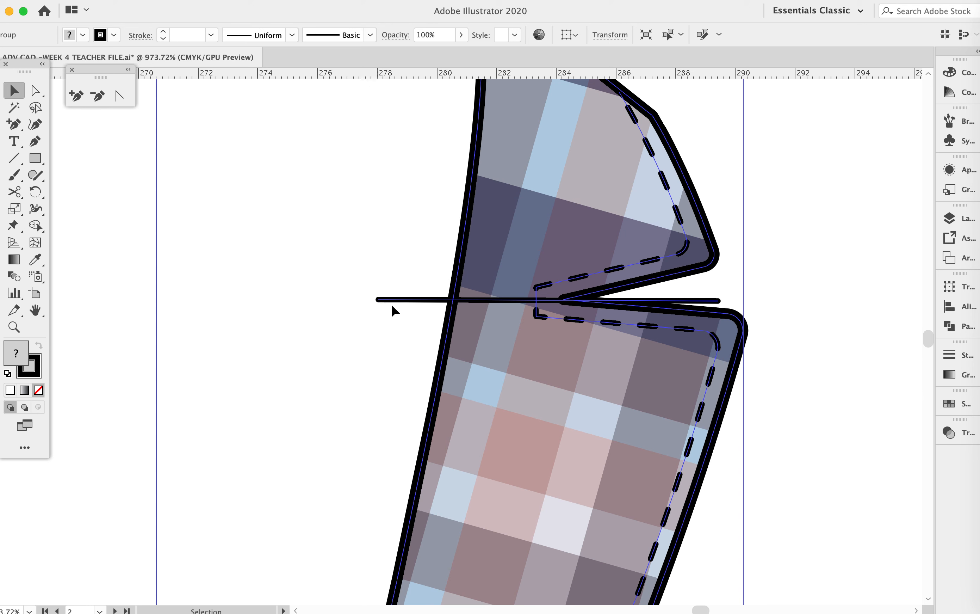
pyautogui.rightClick(604, 293)
pyautogui.click(627, 411)
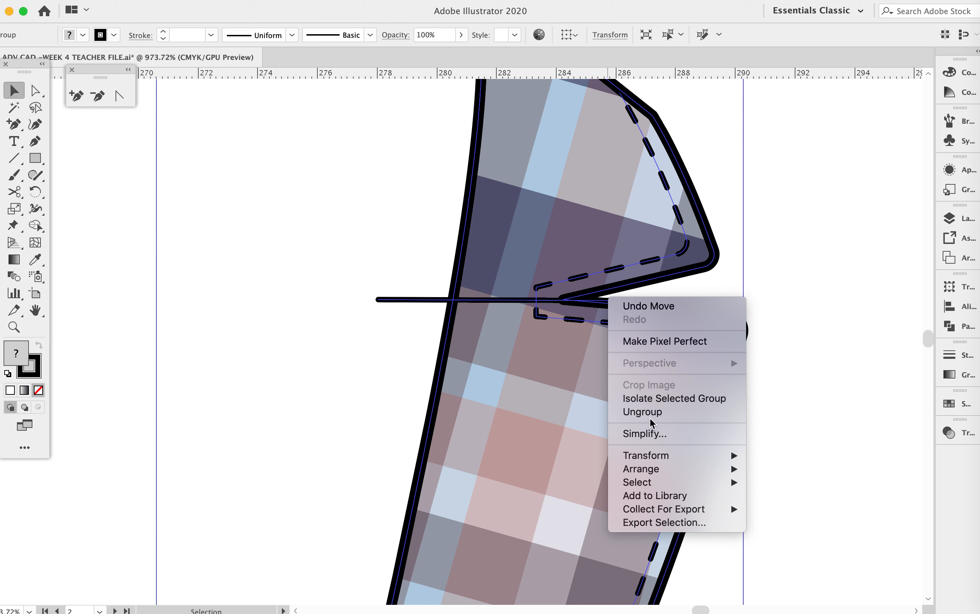
pyautogui.click(814, 340)
# Move the dashed topstitching off the separate collar-and-lapel piece into the empty space beside it
pyautogui.click(649, 286)
pyautogui.click(813, 266)
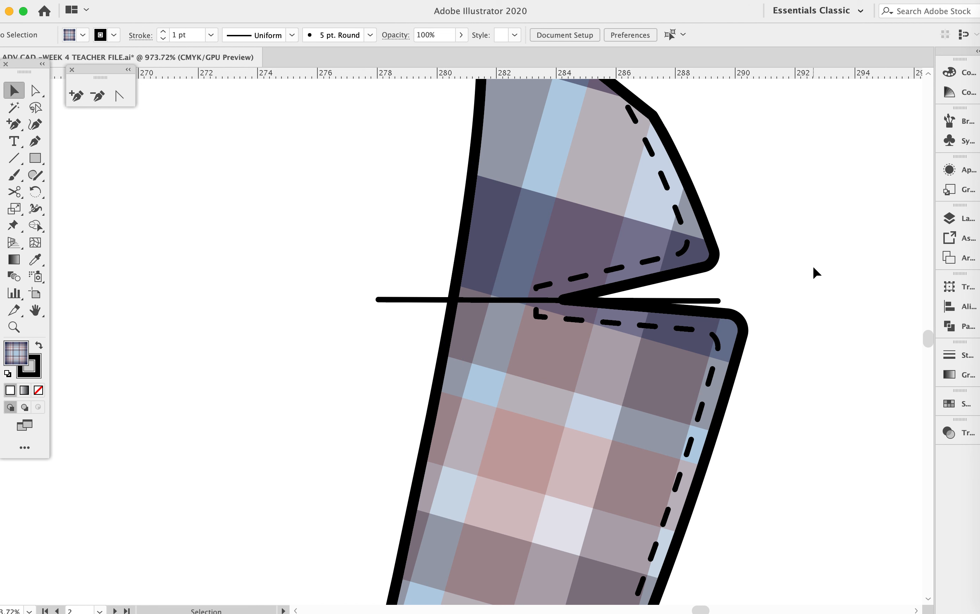
pyautogui.moveTo(682, 246); pyautogui.dragTo(900, 228)
# Examine the seam line's two endpoints beyond the piece's inner edge and in the notch opening
pyautogui.click(409, 305)
pyautogui.click(408, 301)
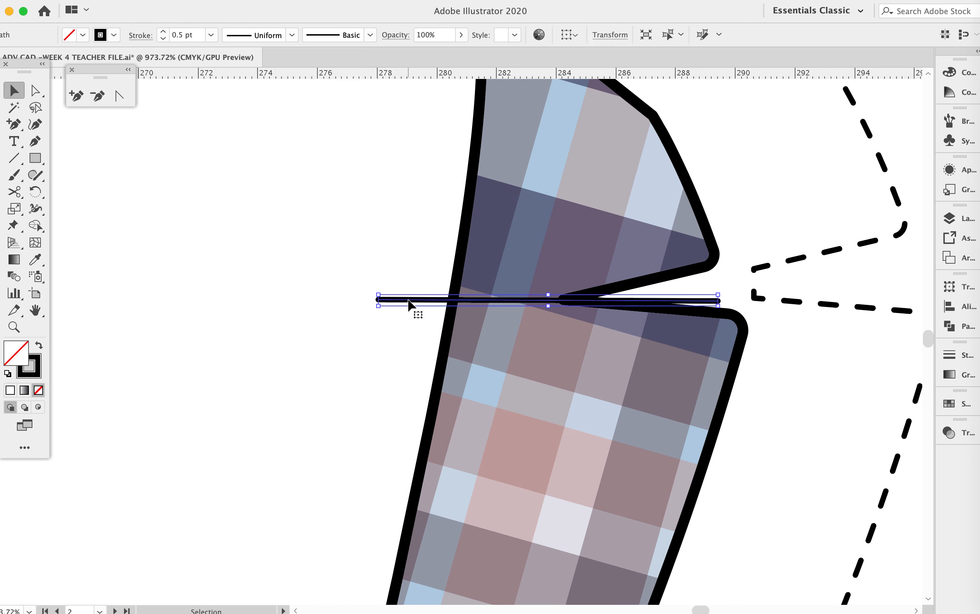
pyautogui.click(395, 325)
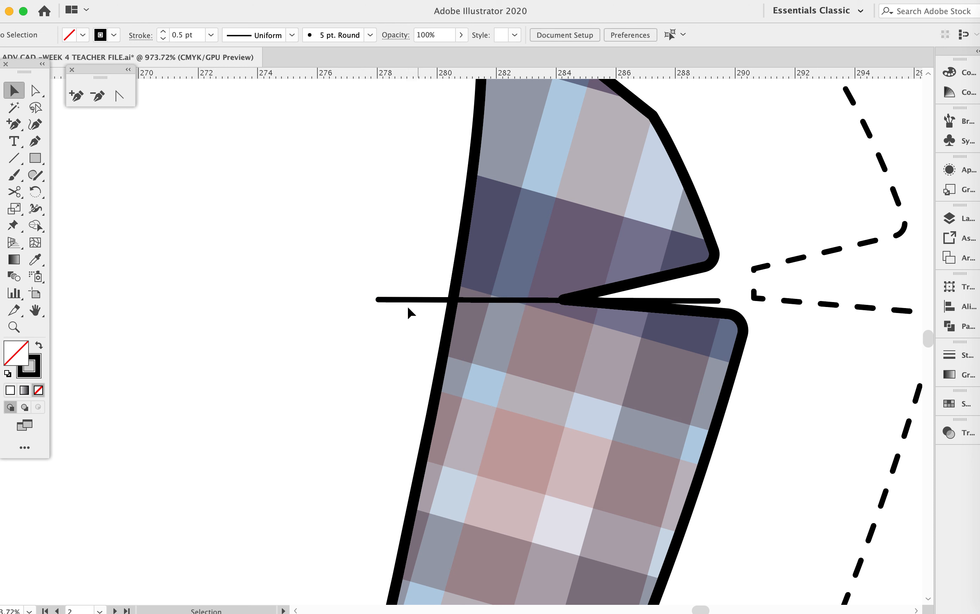
pyautogui.press('a')
pyautogui.click(377, 299)
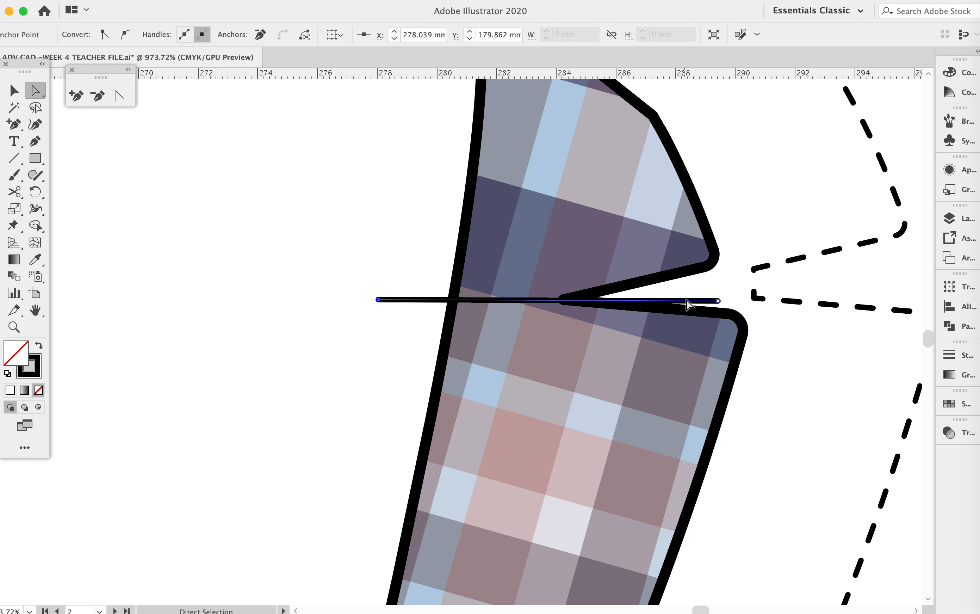
pyautogui.keyDown('shift'); pyautogui.click(719, 301); pyautogui.keyUp('shift')
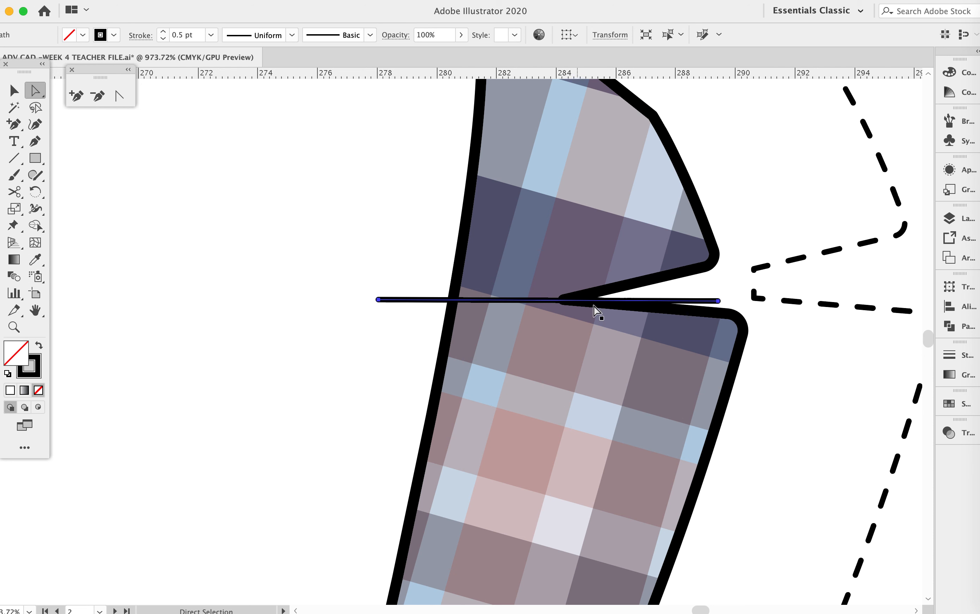
pyautogui.click(401, 360)
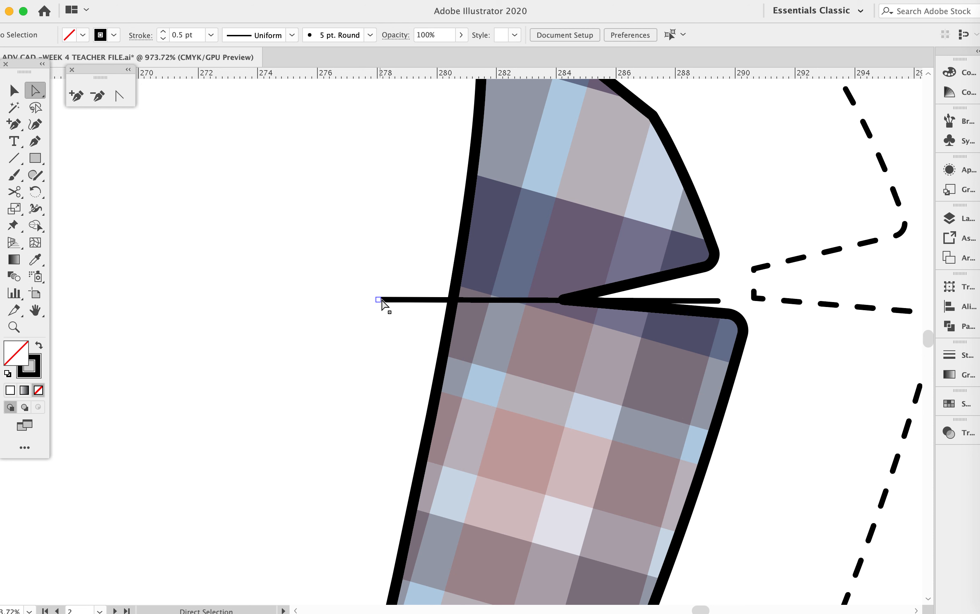
# Try shortening the seam line to end at the notch point, about X 284.1 mm, and just inside the piece's inner edge
pyautogui.click(379, 301)
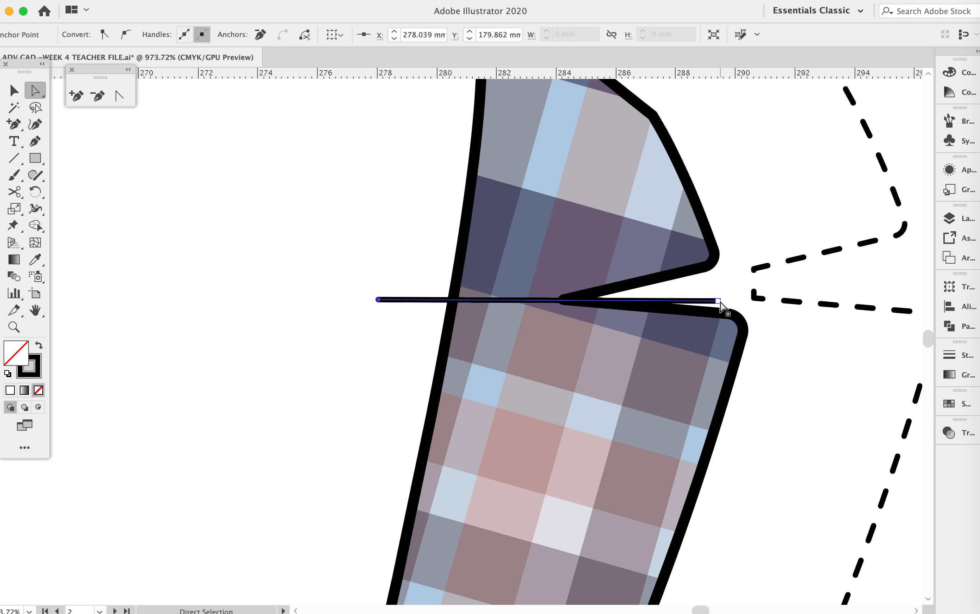
pyautogui.moveTo(718, 301); pyautogui.dragTo(559, 301)
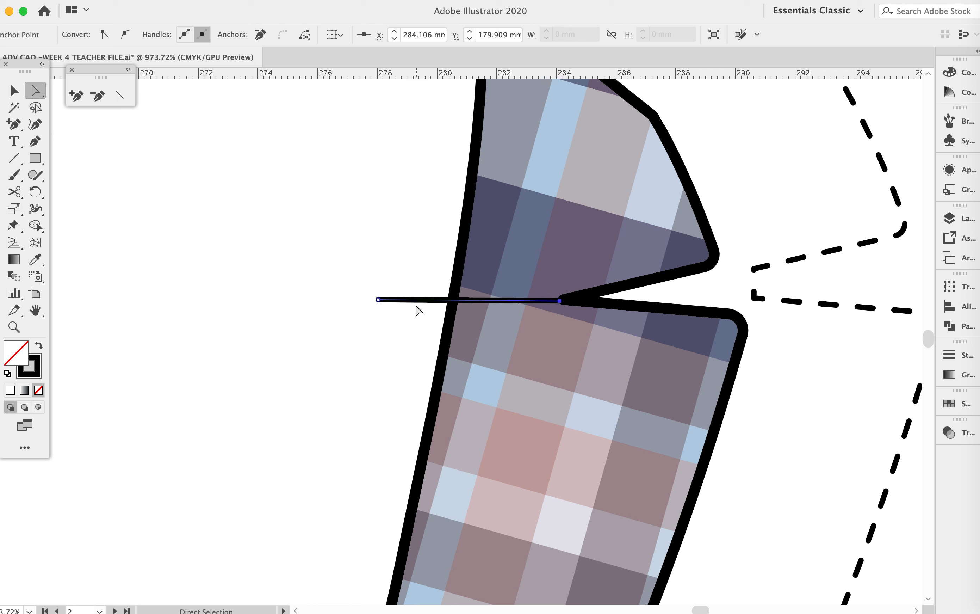
pyautogui.moveTo(378, 300); pyautogui.dragTo(463, 300)
pyautogui.click(364, 326)
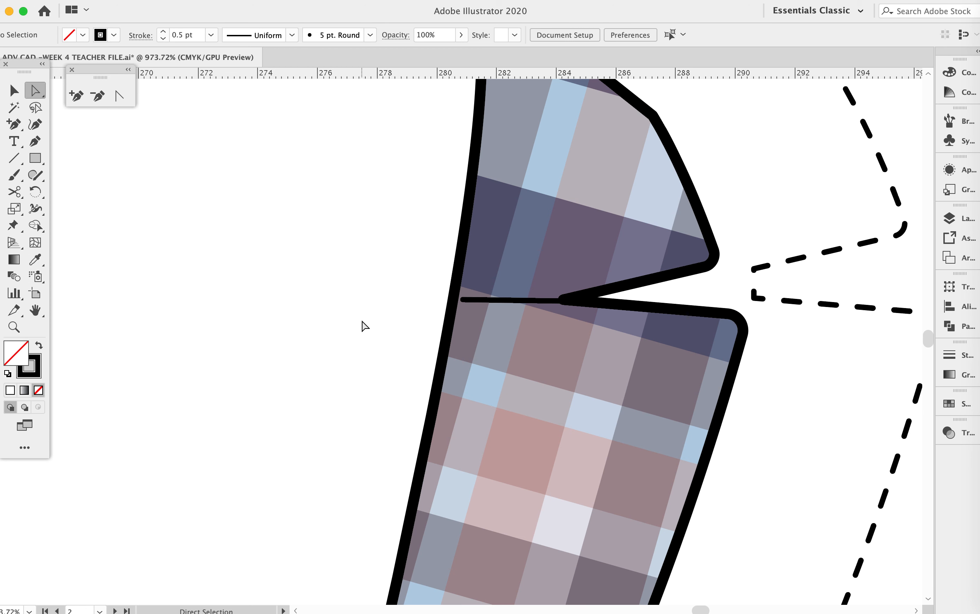
pyautogui.press('super+z')
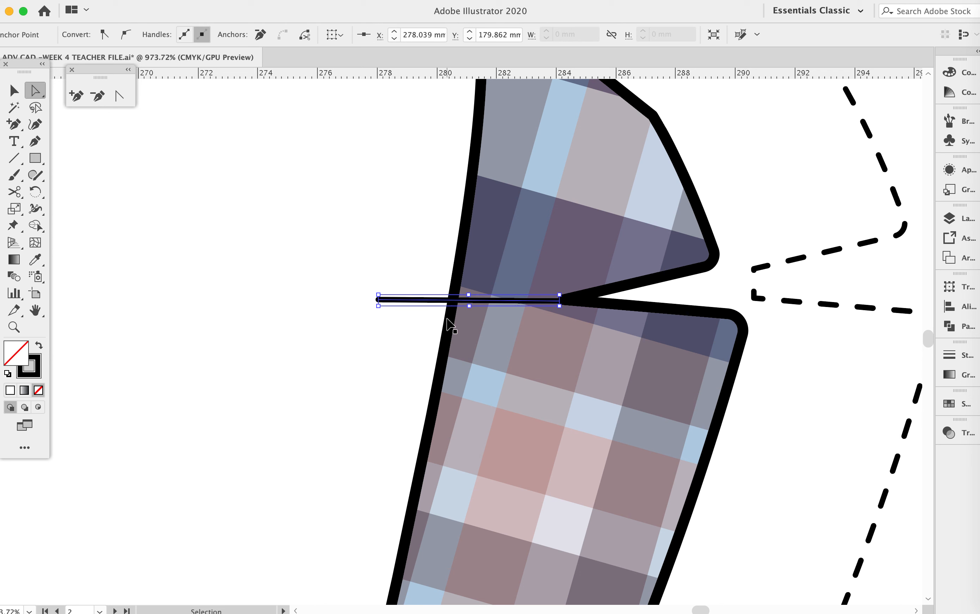
pyautogui.press('super+z')
pyautogui.click(755, 305)
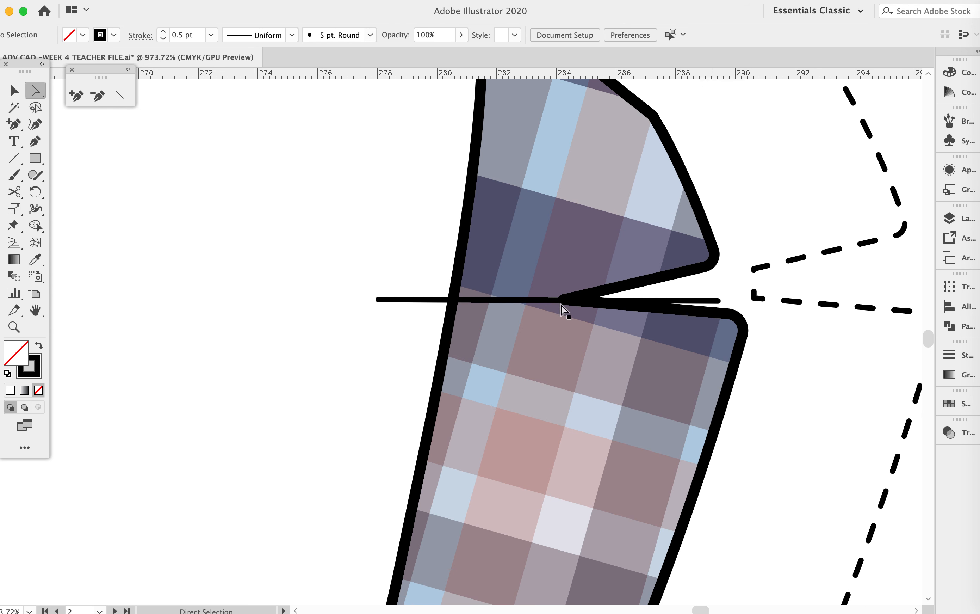
# Divide the collar-and-lapel outline along the extended seam line with the Pathfinder Divide operation
pyautogui.click(381, 301)
pyautogui.click(717, 301)
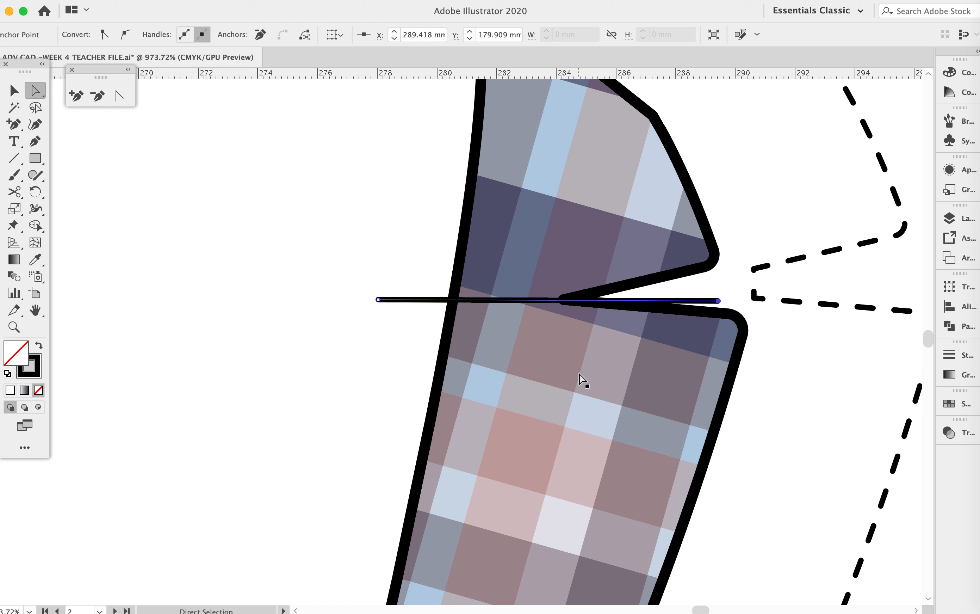
pyautogui.press('v')
pyautogui.click(382, 245)
pyautogui.moveTo(343, 225); pyautogui.dragTo(554, 408)
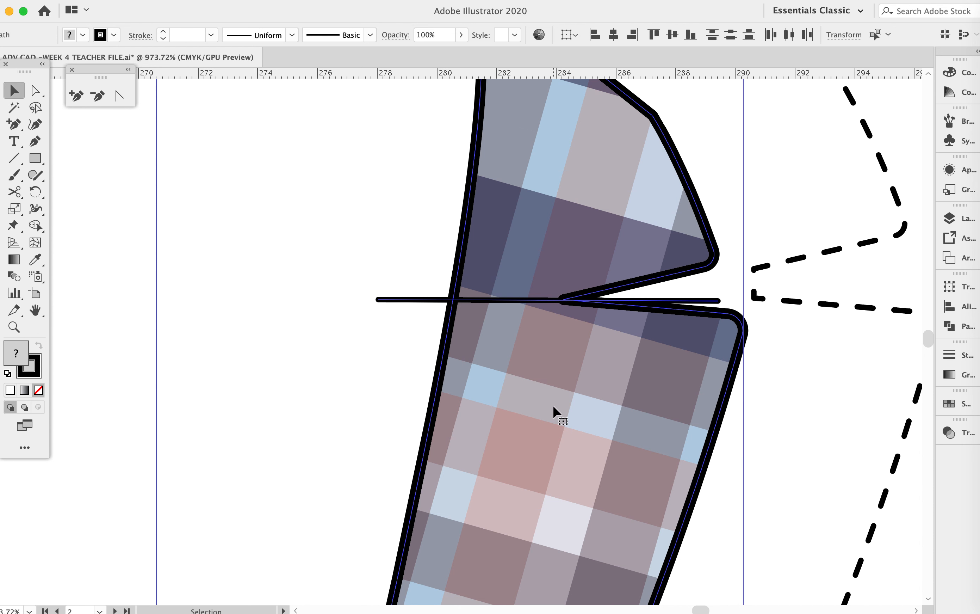
pyautogui.click(949, 326)
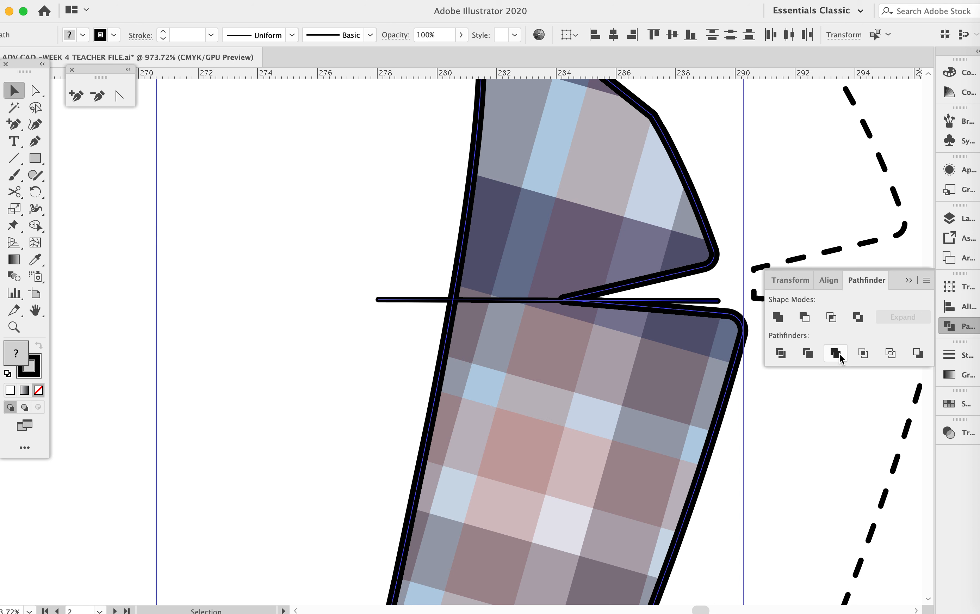
pyautogui.click(781, 354)
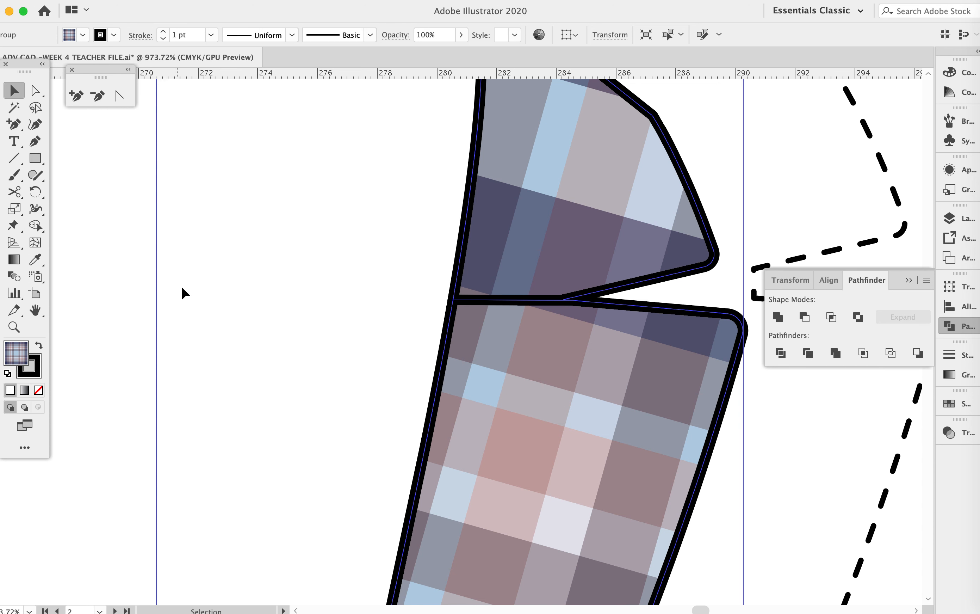
pyautogui.click(129, 292)
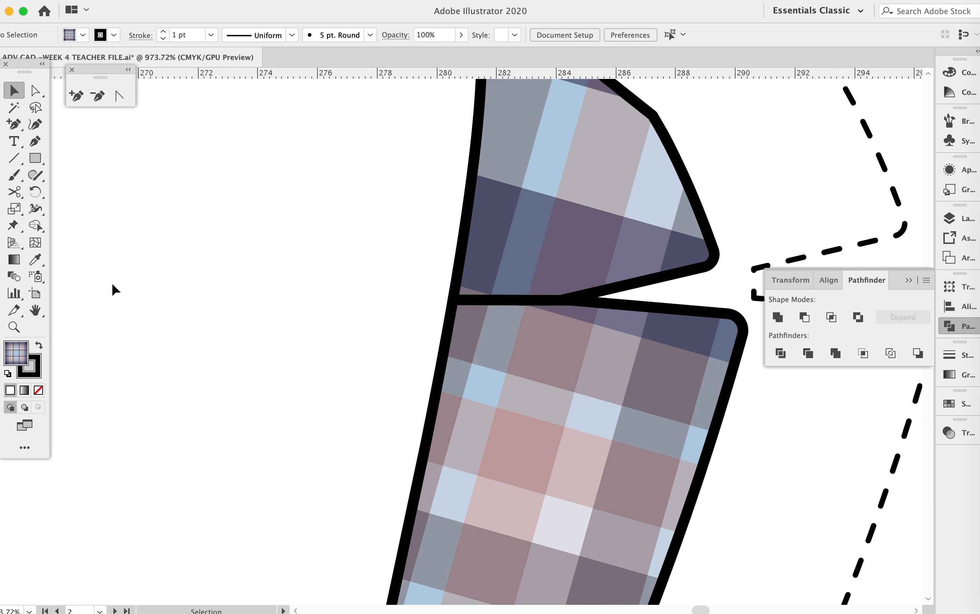
# Ungroup the divided piece so the collar and the lapel are independent closed shapes
pyautogui.click(563, 302)
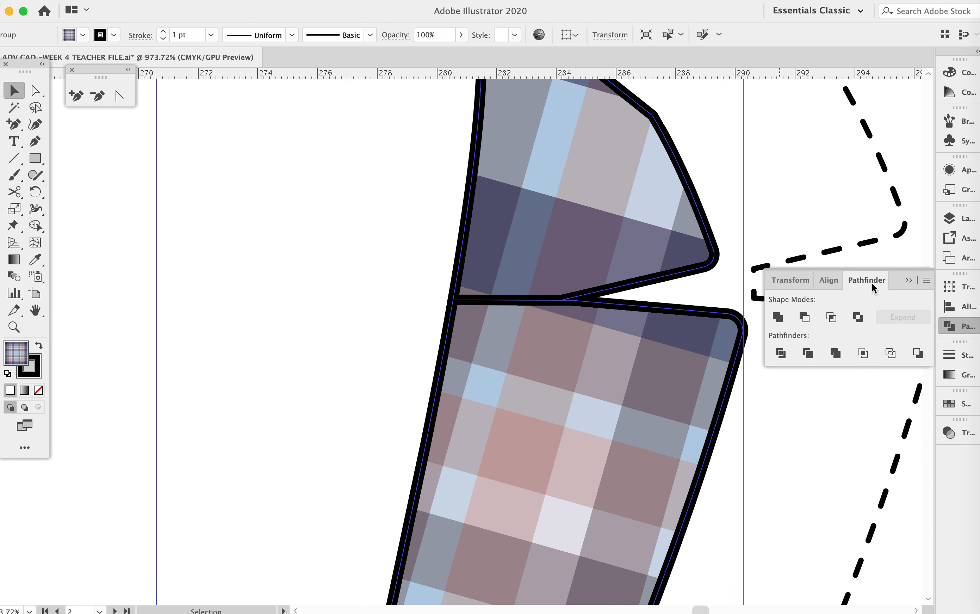
pyautogui.press('z')
pyautogui.moveTo(570, 290); pyautogui.dragTo(487, 328)
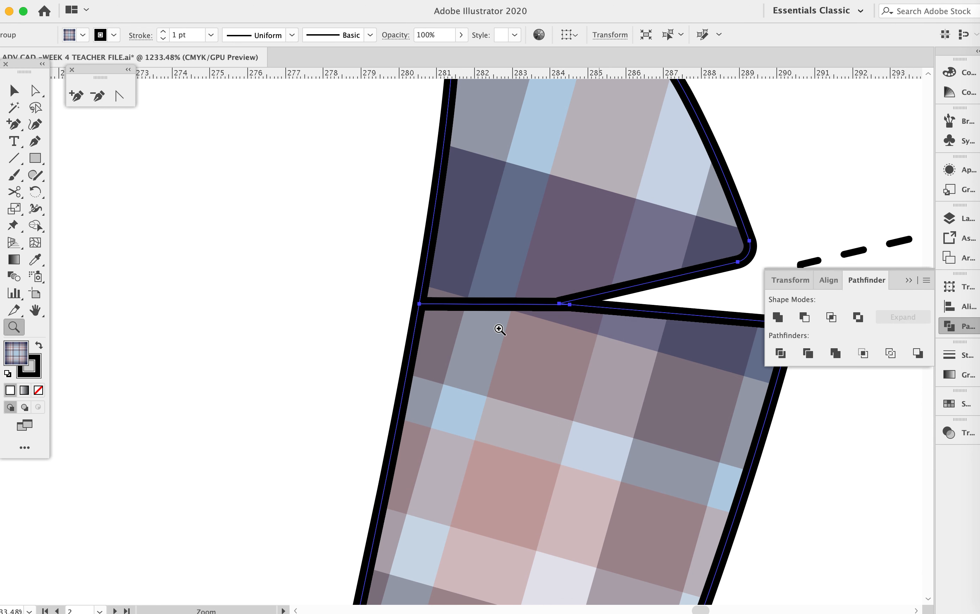
pyautogui.moveTo(604, 284); pyautogui.dragTo(446, 365)
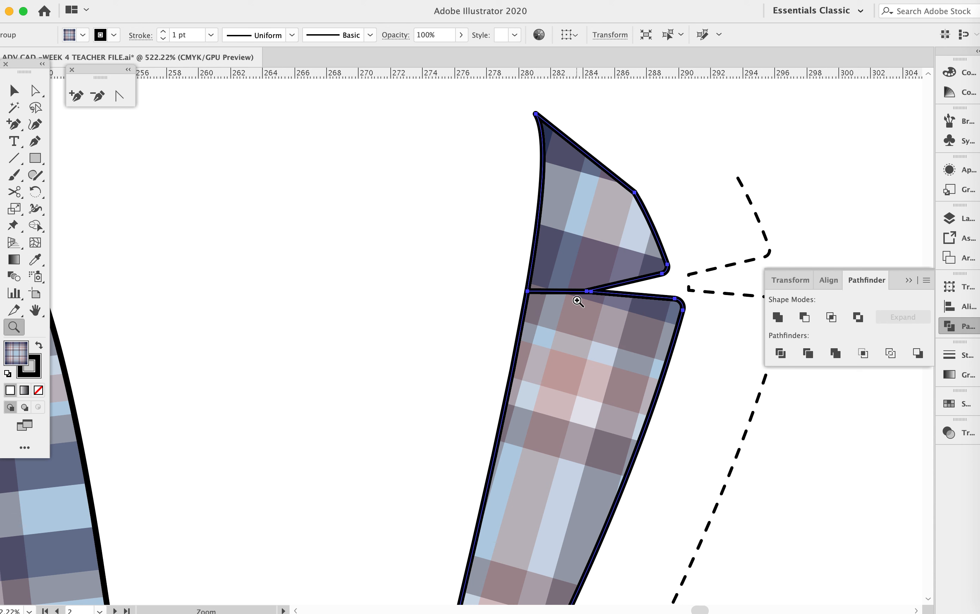
pyautogui.rightClick(578, 301)
pyautogui.click(615, 419)
pyautogui.click(13, 90)
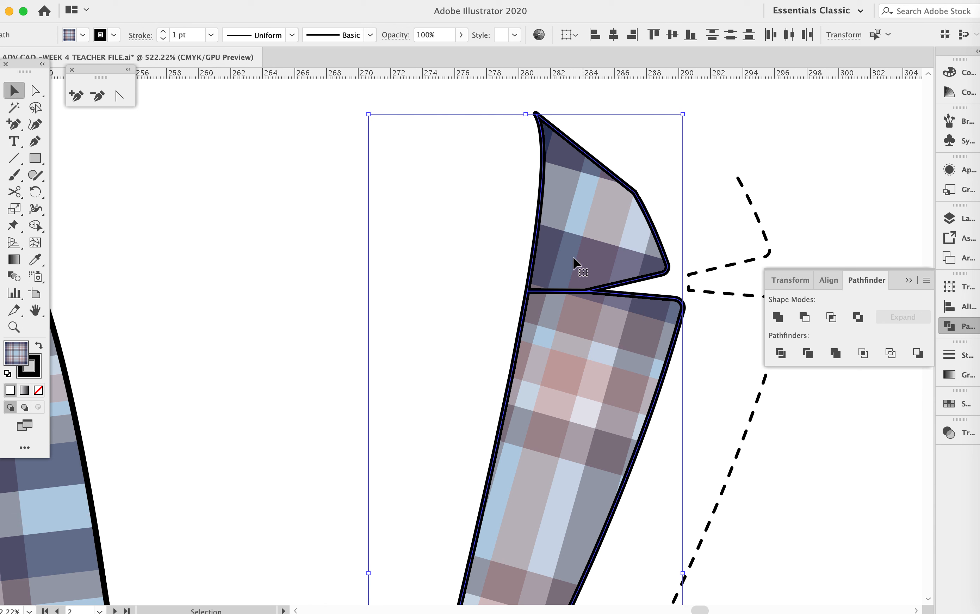
pyautogui.click(247, 274)
# Try moving the collar and the lapel apart to test the split, and undo the moves
pyautogui.moveTo(617, 247); pyautogui.dragTo(567, 205)
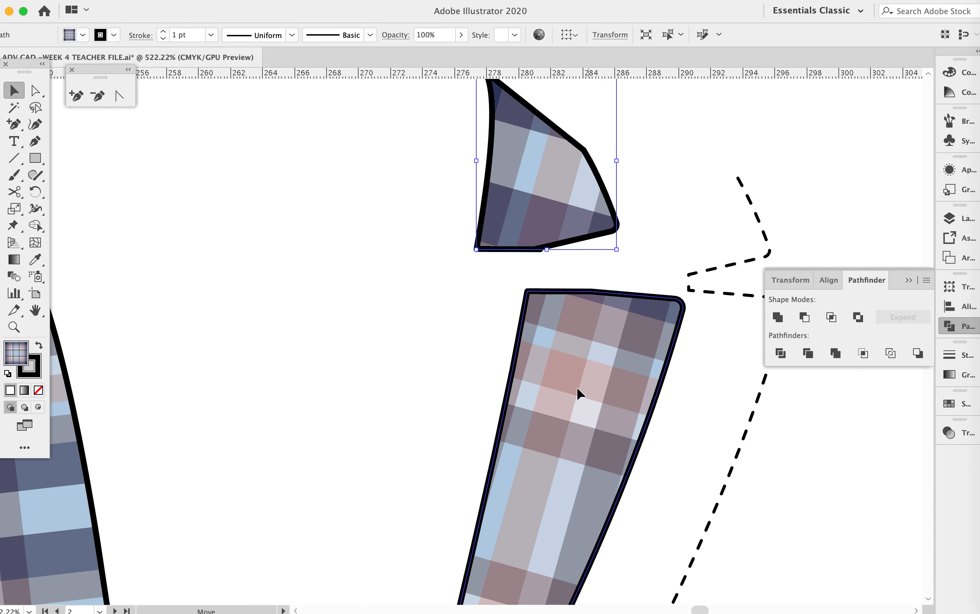
pyautogui.moveTo(577, 387); pyautogui.dragTo(565, 446)
pyautogui.press('super+z')
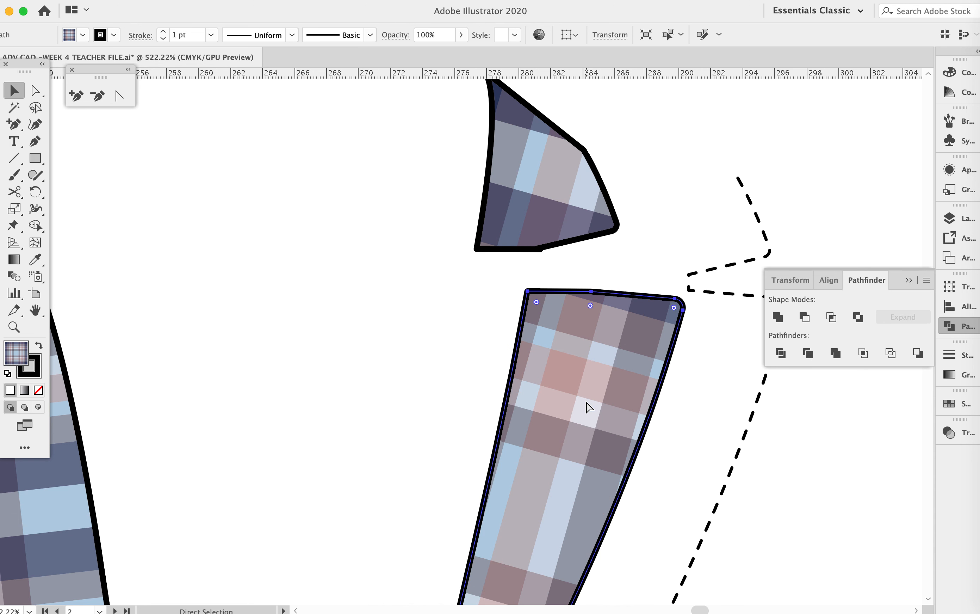
pyautogui.press('super+z')
pyautogui.click(456, 320)
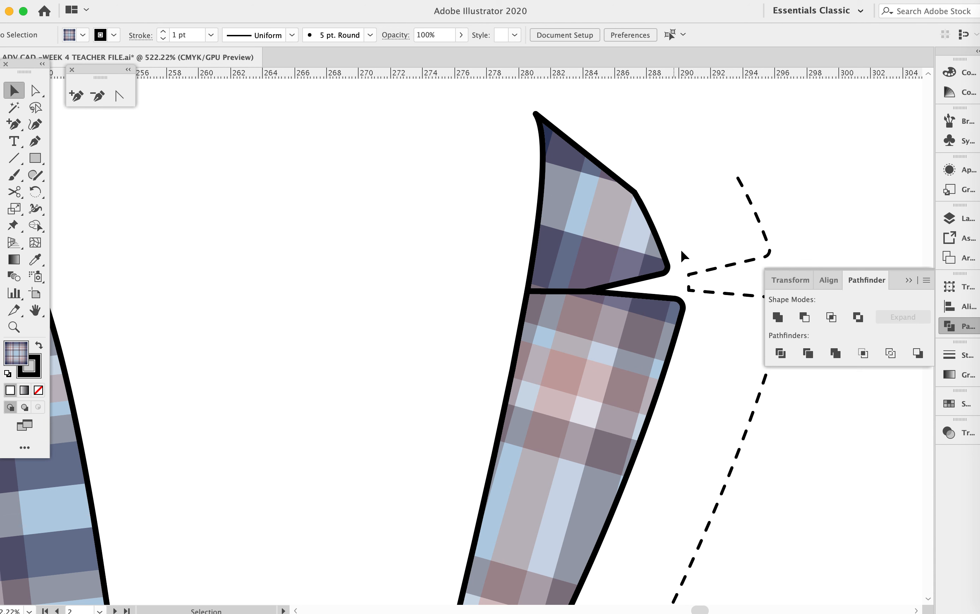
# Try grouping the collar and lapel shapes, and undo the grouping to select the collar on its own
pyautogui.moveTo(554, 343); pyautogui.dragTo(554, 343)
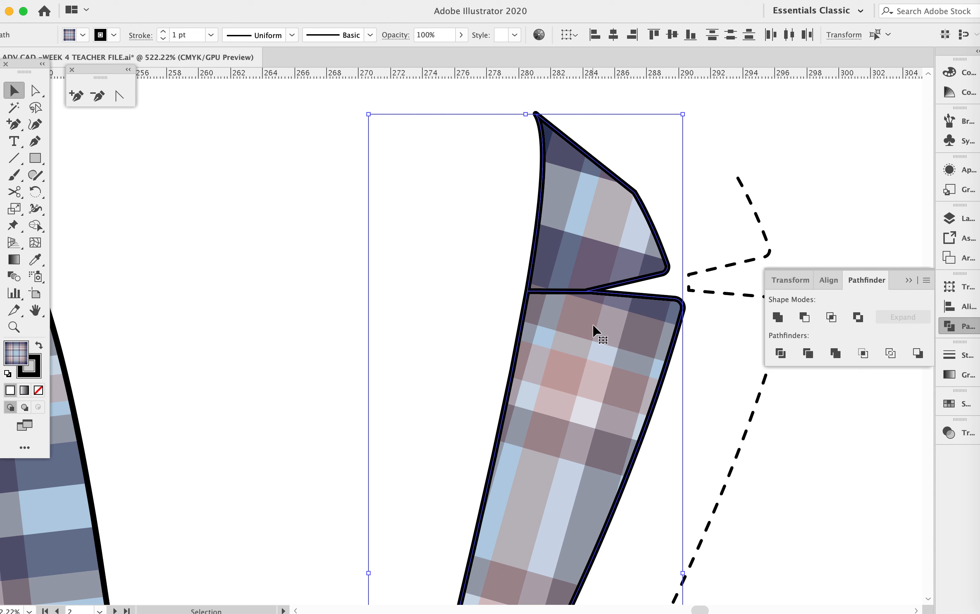
pyautogui.rightClick(594, 329)
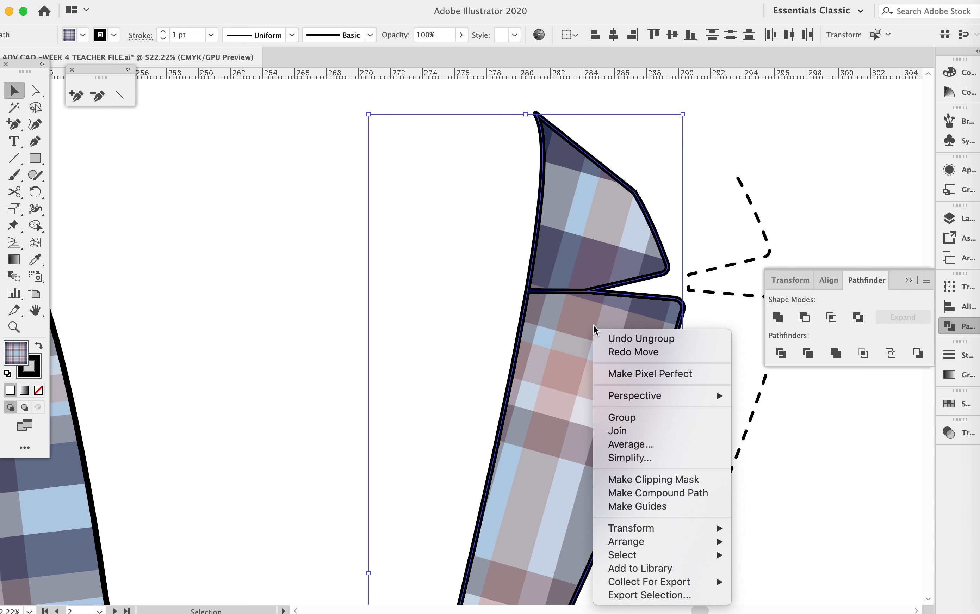
pyautogui.click(619, 417)
pyautogui.click(762, 410)
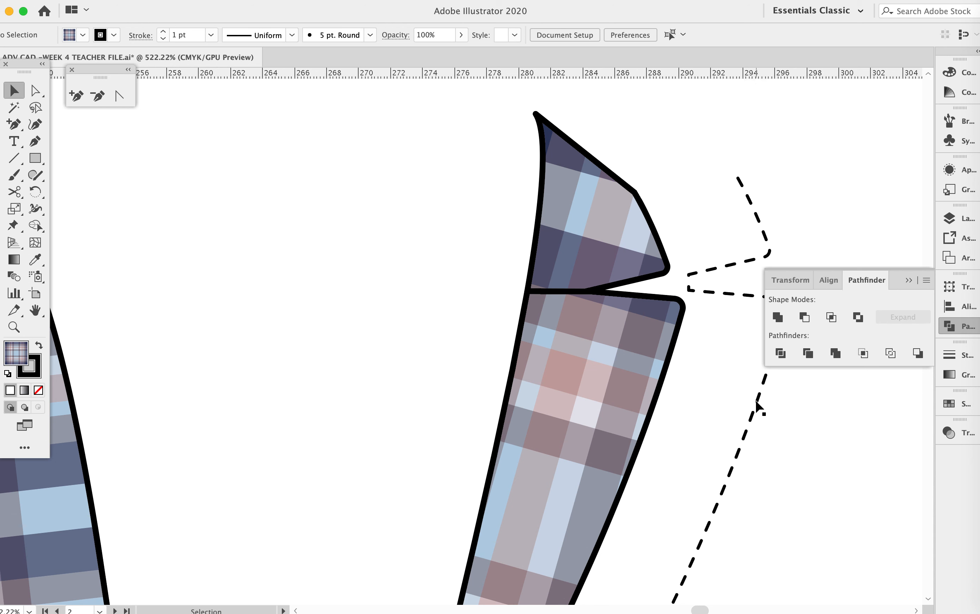
pyautogui.click(586, 277)
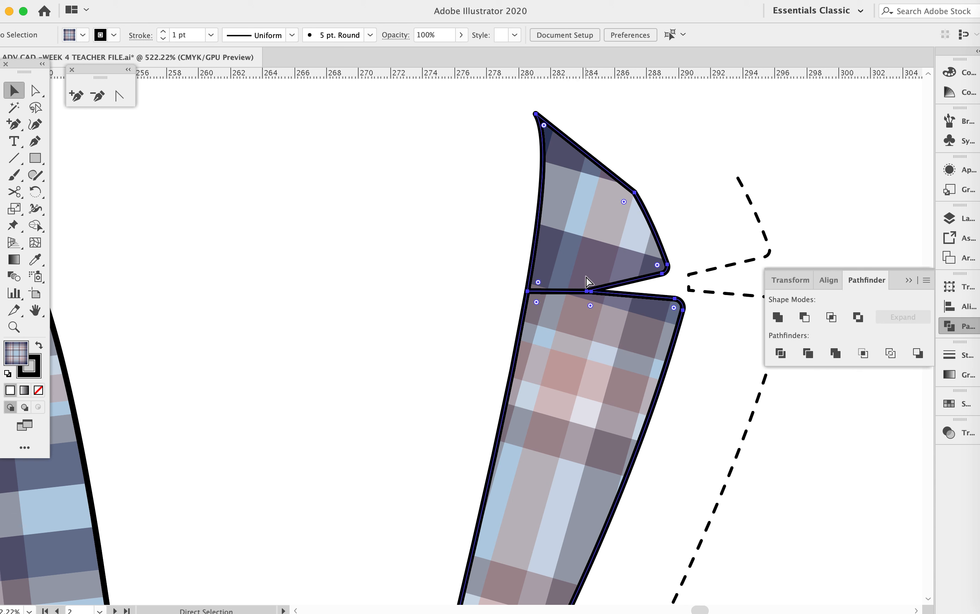
pyautogui.click(471, 289)
pyautogui.moveTo(571, 250)
pyautogui.mouseDown()
pyautogui.moveTo(572, 219)
pyautogui.moveTo(580, 254)
pyautogui.mouseUp()
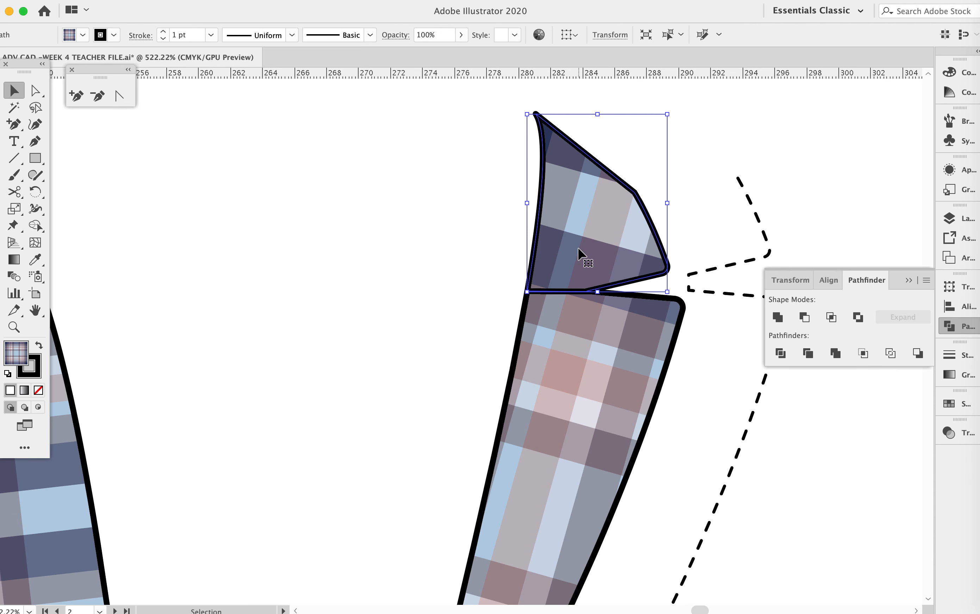
pyautogui.moveTo(453, 213); pyautogui.dragTo(571, 365)
# Move the dashed topstitching back onto the collar and lapel along their outer edge and bring it to the front
pyautogui.moveTo(763, 403); pyautogui.dragTo(643, 409)
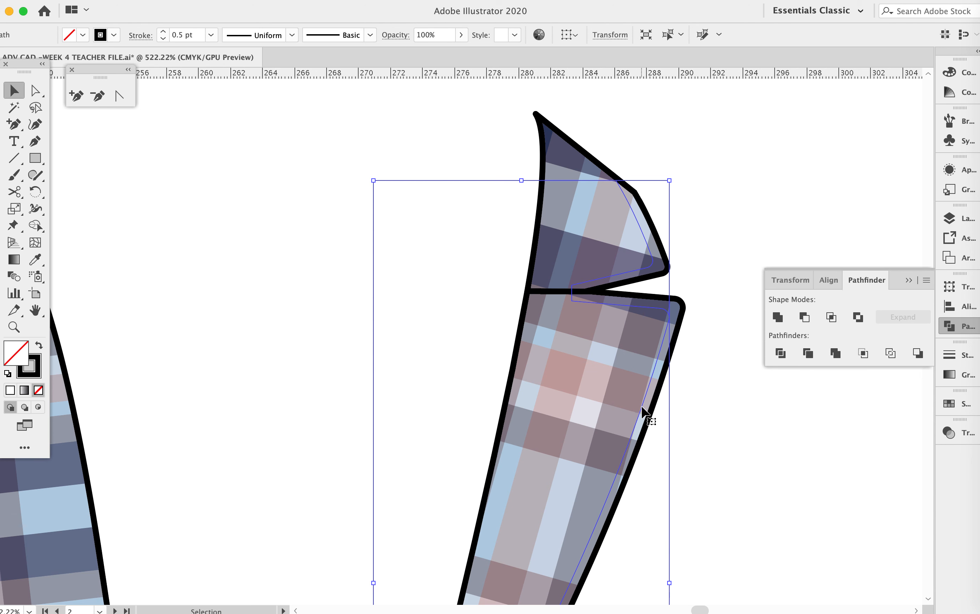
pyautogui.rightClick(643, 409)
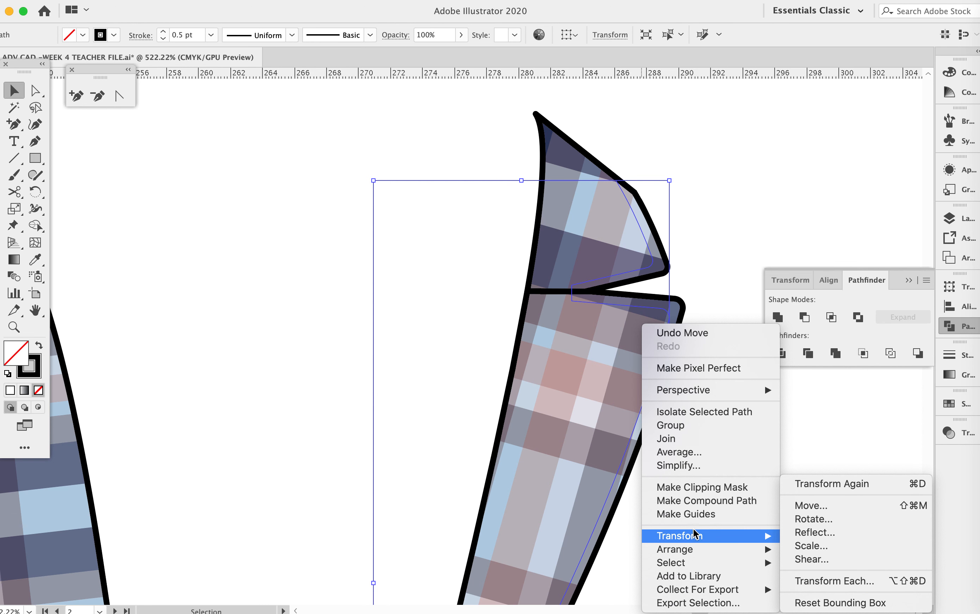
pyautogui.moveTo(686, 554)
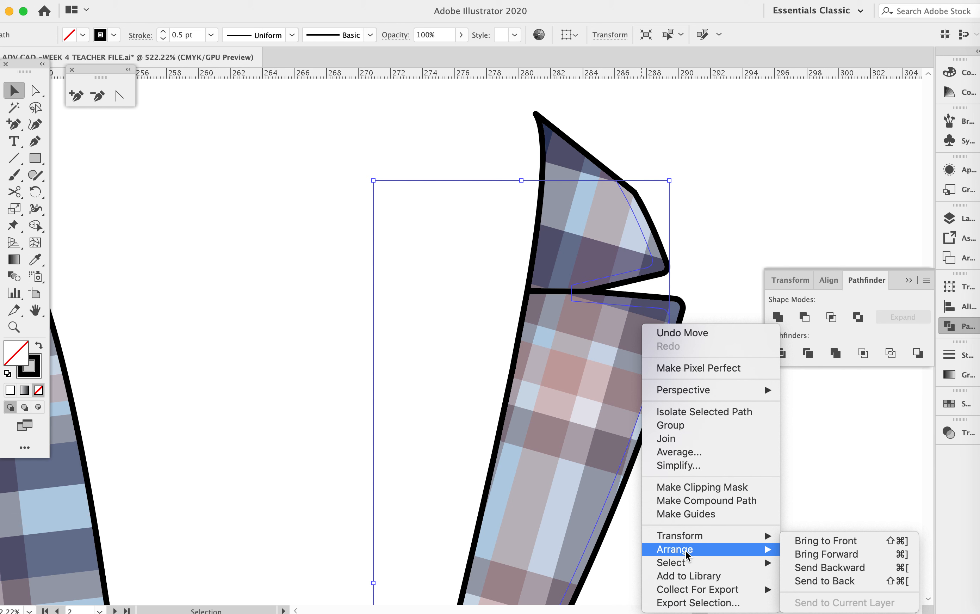
pyautogui.click(825, 540)
pyautogui.scroll(-1, 750, 510)
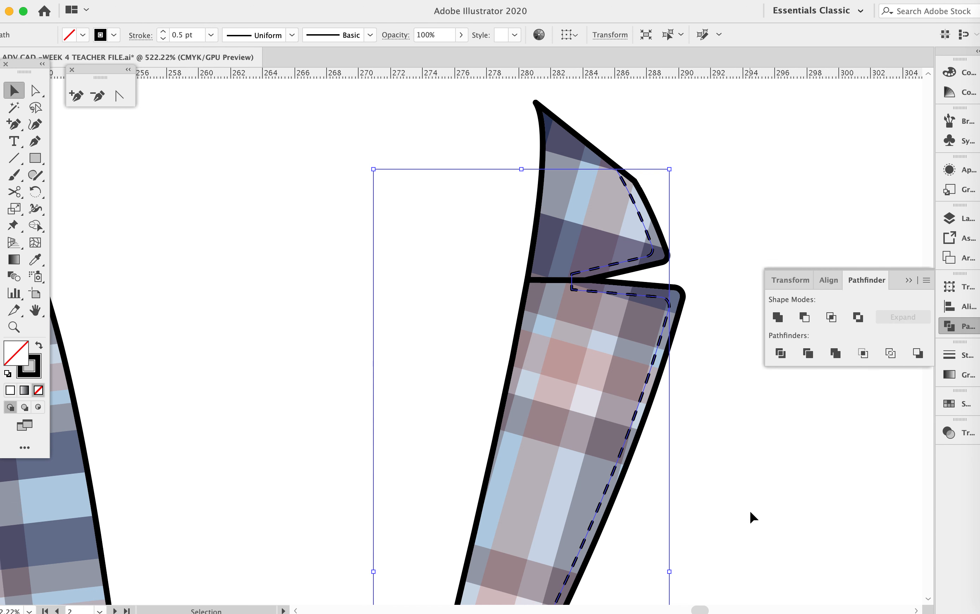
pyautogui.scroll(-10, 750, 511)
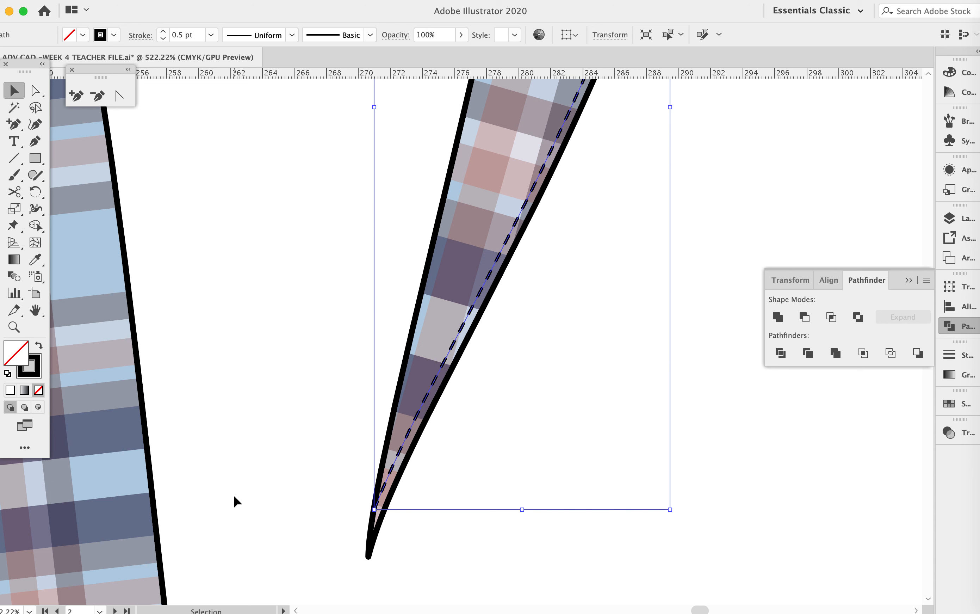
pyautogui.click(391, 512)
# Group the separated collar, the lapel and their dashed topstitching into one object
pyautogui.scroll(10, 393, 503)
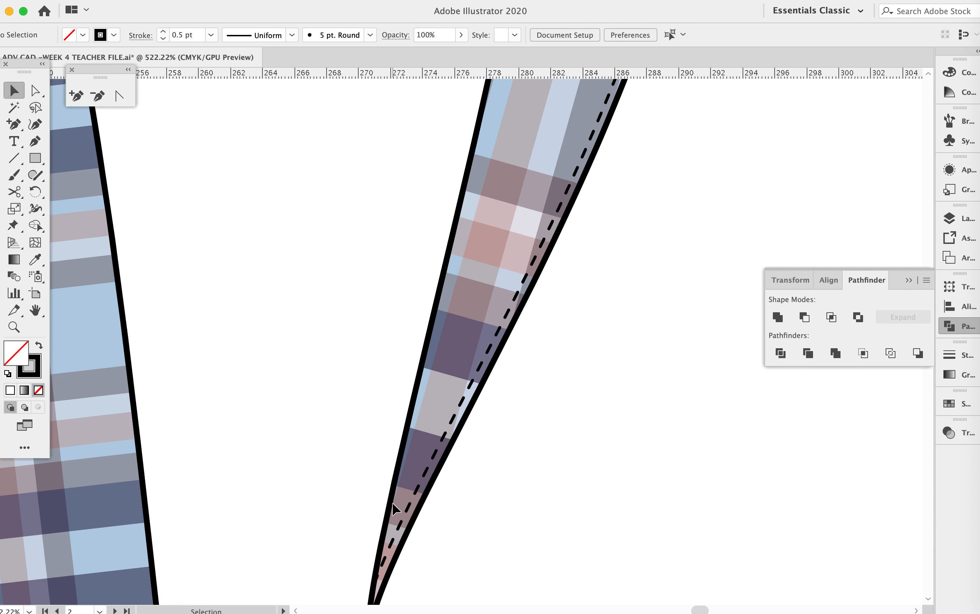
pyautogui.scroll(5, 392, 502)
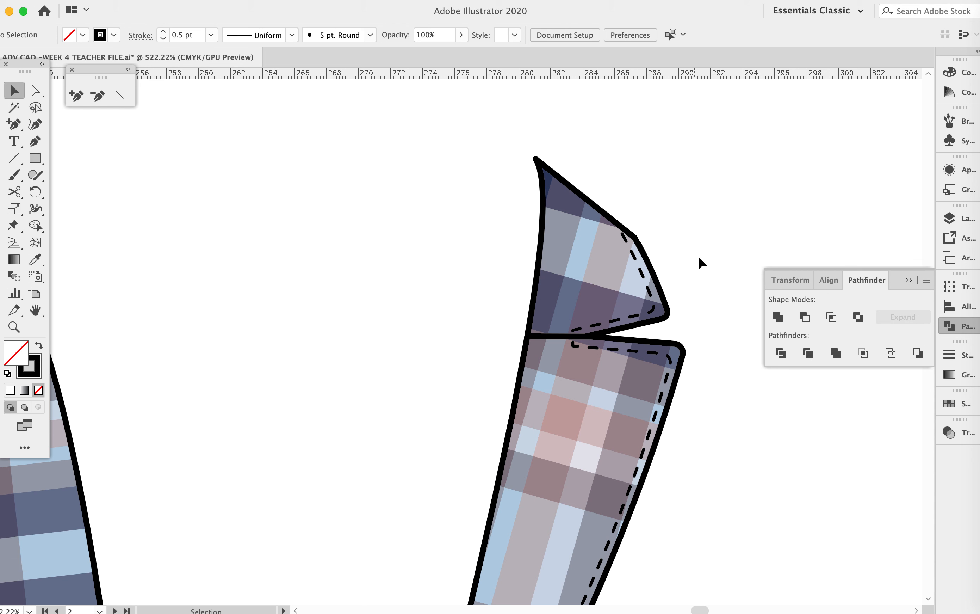
pyautogui.click(532, 409)
pyautogui.rightClick(565, 384)
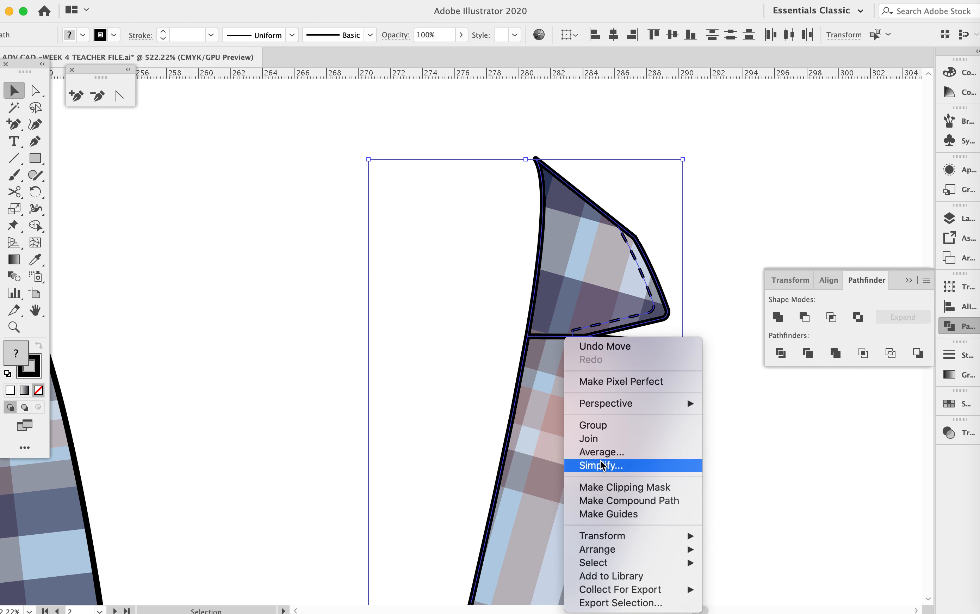
pyautogui.click(594, 425)
pyautogui.click(273, 349)
# Move the old left-hand collar-and-lapel piece off the blazer and select the new grouped collar and lapel beside it
pyautogui.press('z')
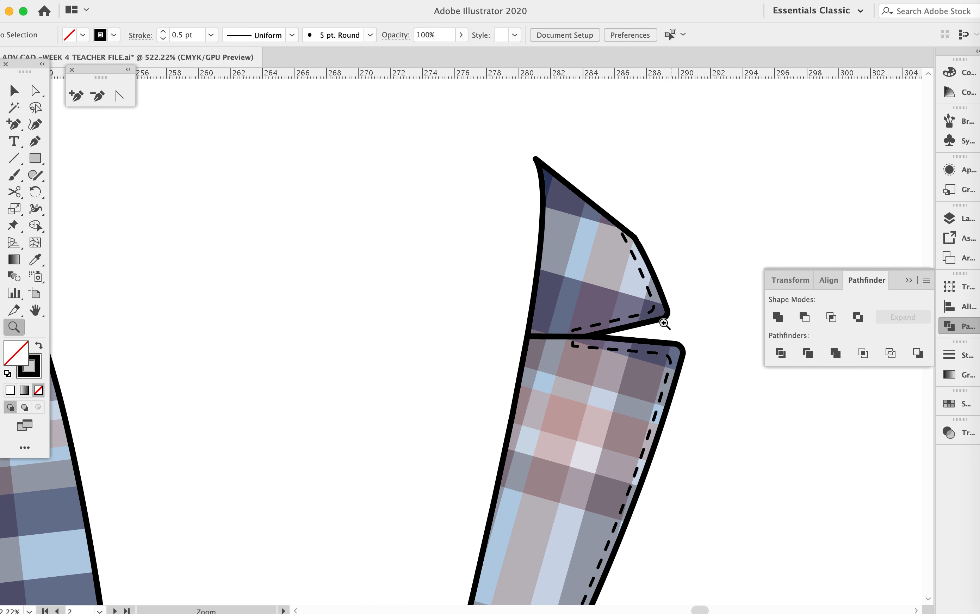
pyautogui.moveTo(670, 323); pyautogui.dragTo(429, 364)
pyautogui.scroll(-1, 429, 364)
pyautogui.press('v')
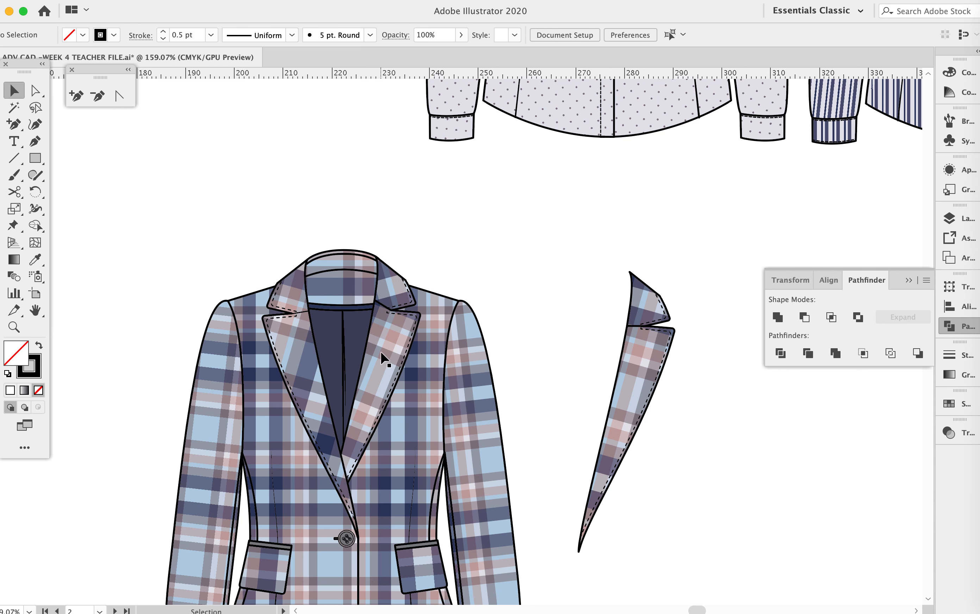
pyautogui.click(384, 358)
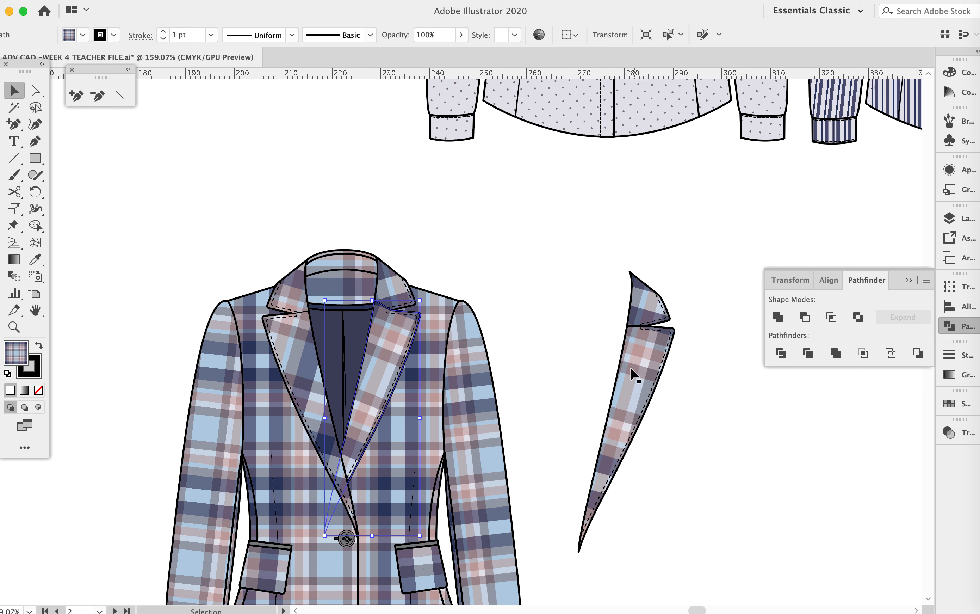
pyautogui.click(654, 364)
pyautogui.click(298, 329)
pyautogui.moveTo(298, 329); pyautogui.dragTo(61, 329)
pyautogui.click(648, 347)
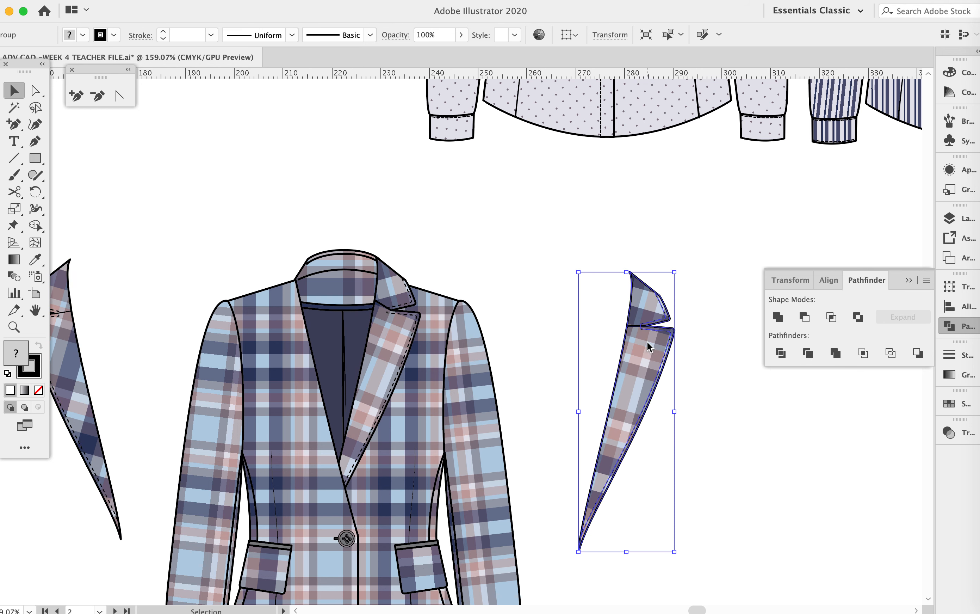
pyautogui.rightClick(648, 345)
pyautogui.moveTo(708, 505)
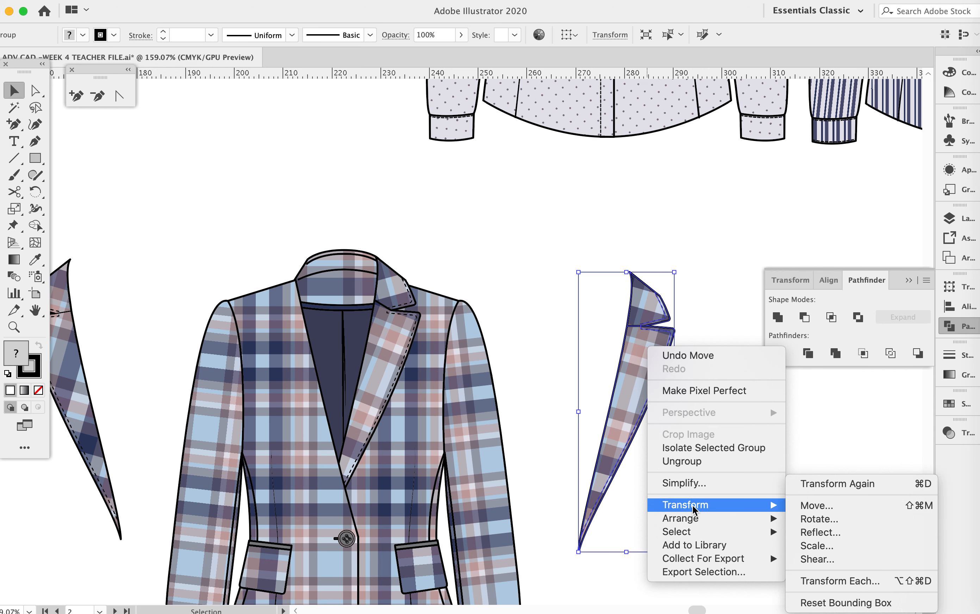
pyautogui.click(814, 520)
pyautogui.click(842, 230)
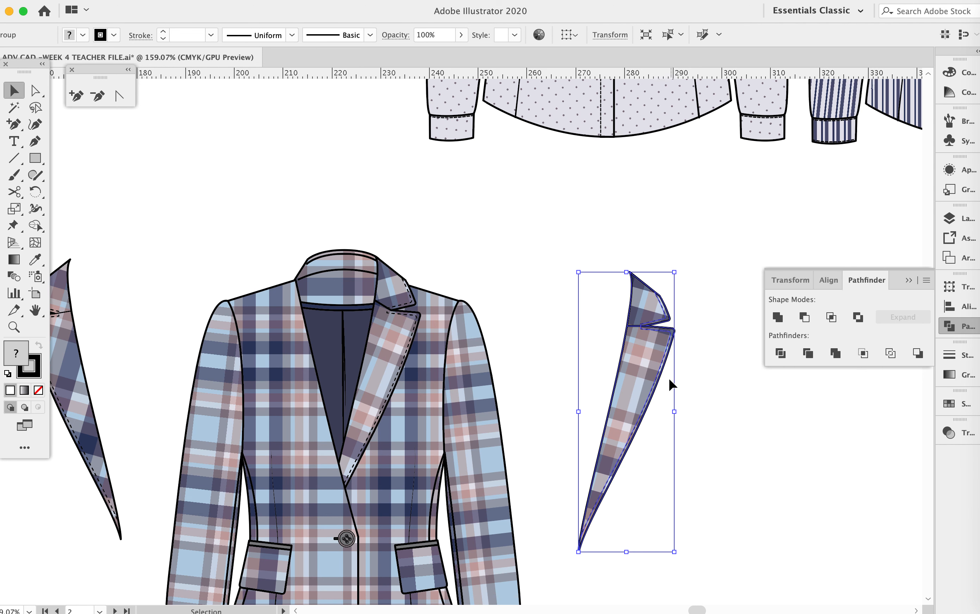
# Reflect the grouped collar and lapel across the vertical axis to make the left-hand version
pyautogui.rightClick(670, 380)
pyautogui.moveTo(718, 535)
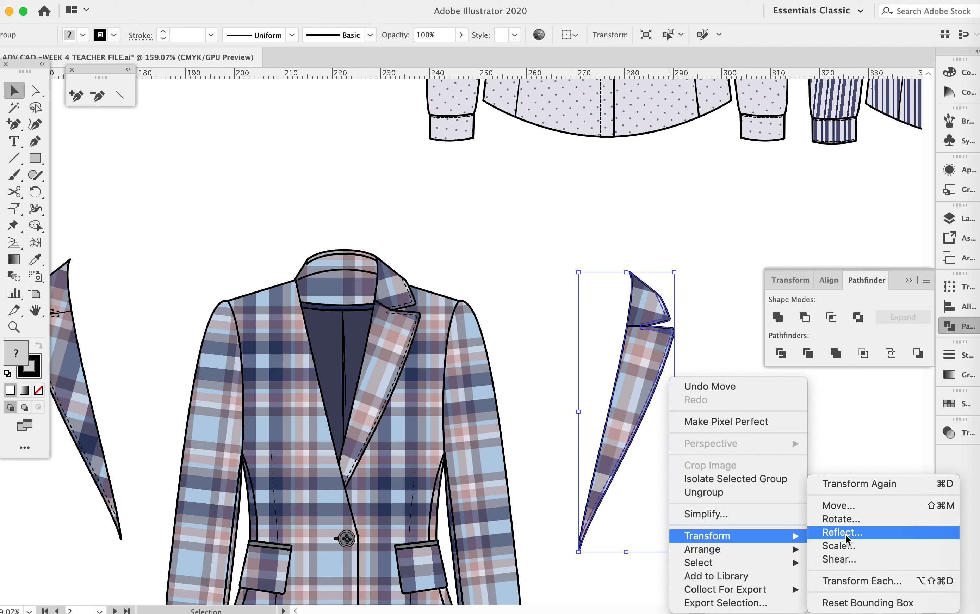
pyautogui.click(848, 536)
pyautogui.click(852, 272)
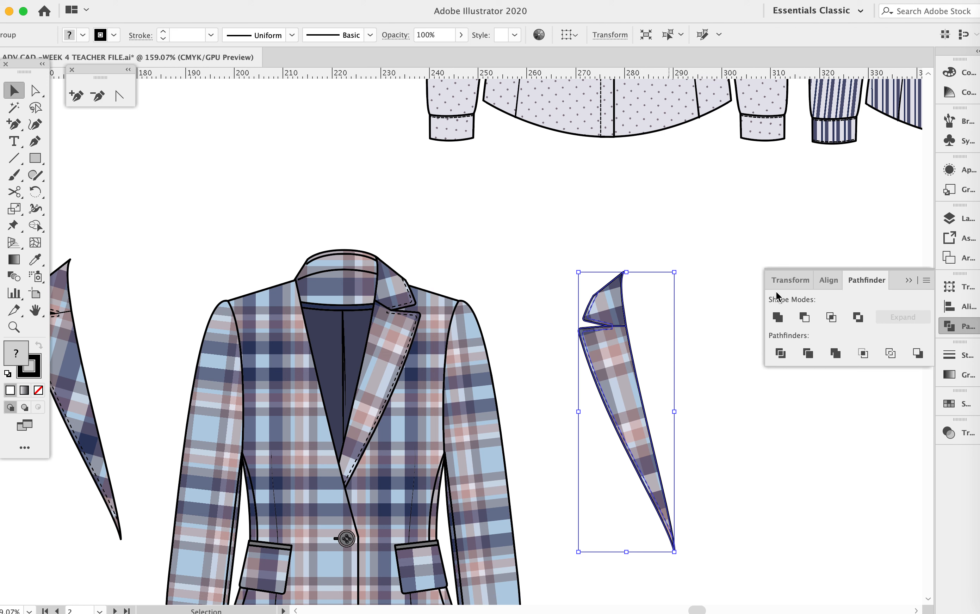
# Place the mirrored collar and lapel group on the blazer's left-hand neckline and fine-tune its alignment with the back collar
pyautogui.moveTo(617, 346); pyautogui.dragTo(338, 323)
pyautogui.press('z')
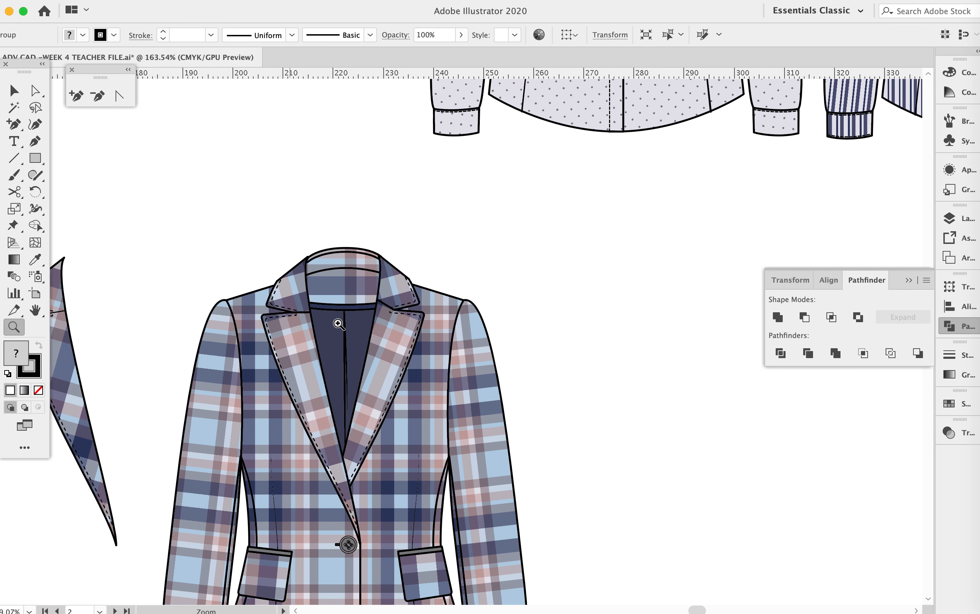
pyautogui.press('v')
pyautogui.click(317, 361)
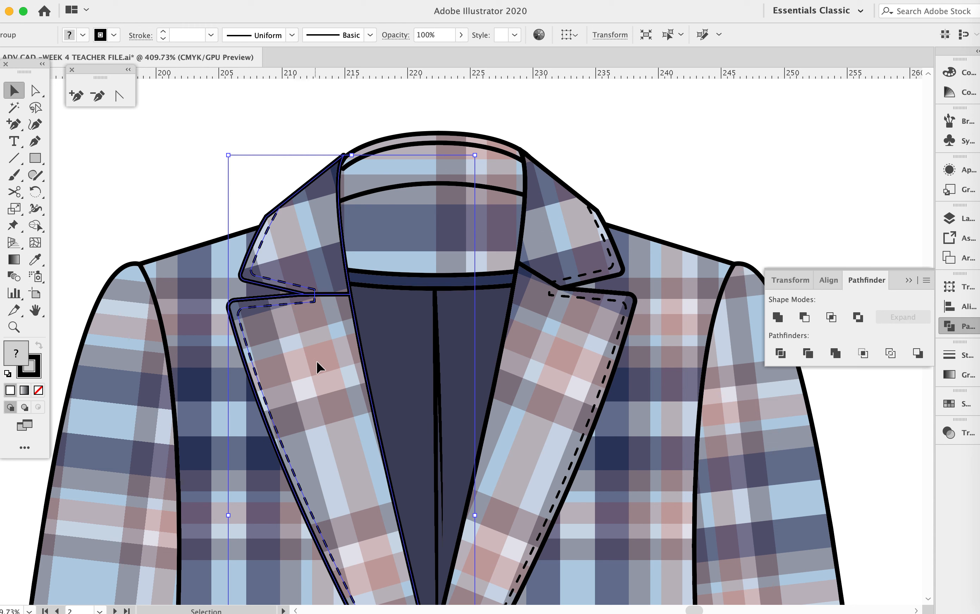
pyautogui.moveTo(317, 361); pyautogui.dragTo(319, 362)
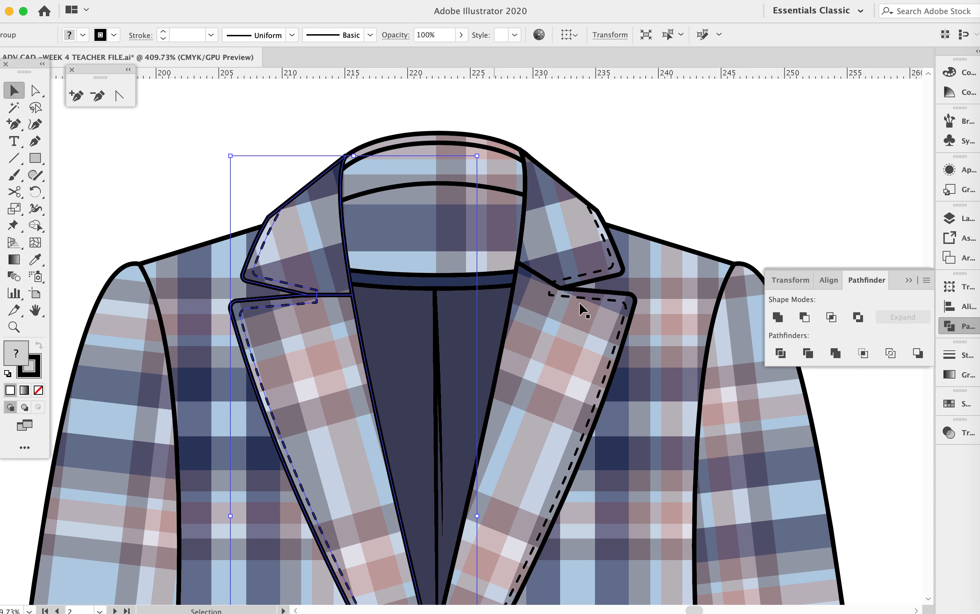
pyautogui.click(272, 87)
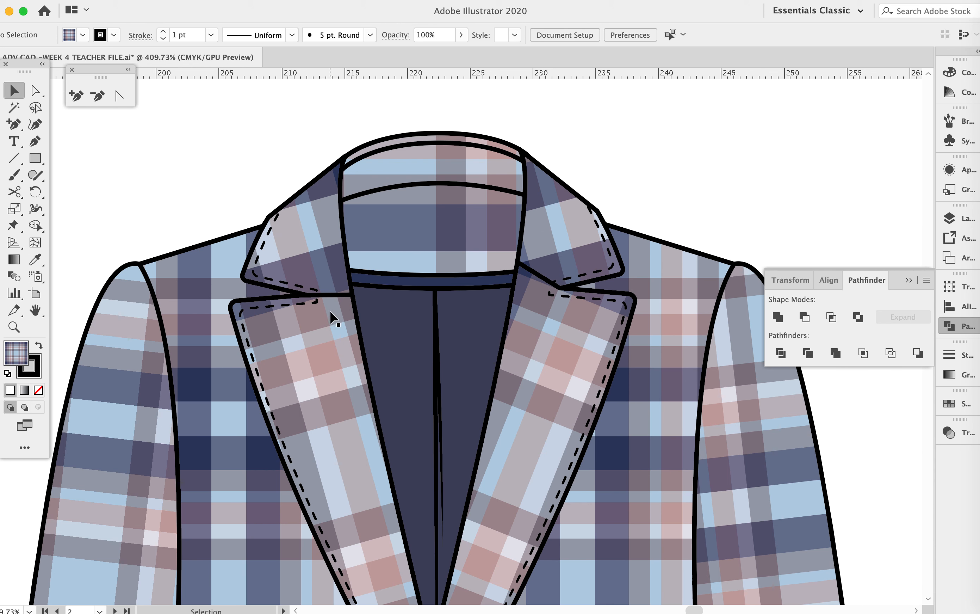
# Ungroup the mirrored piece so its collar, lapel and topstitching can be selected separately
pyautogui.click(342, 320)
pyautogui.rightClick(342, 320)
pyautogui.click(378, 438)
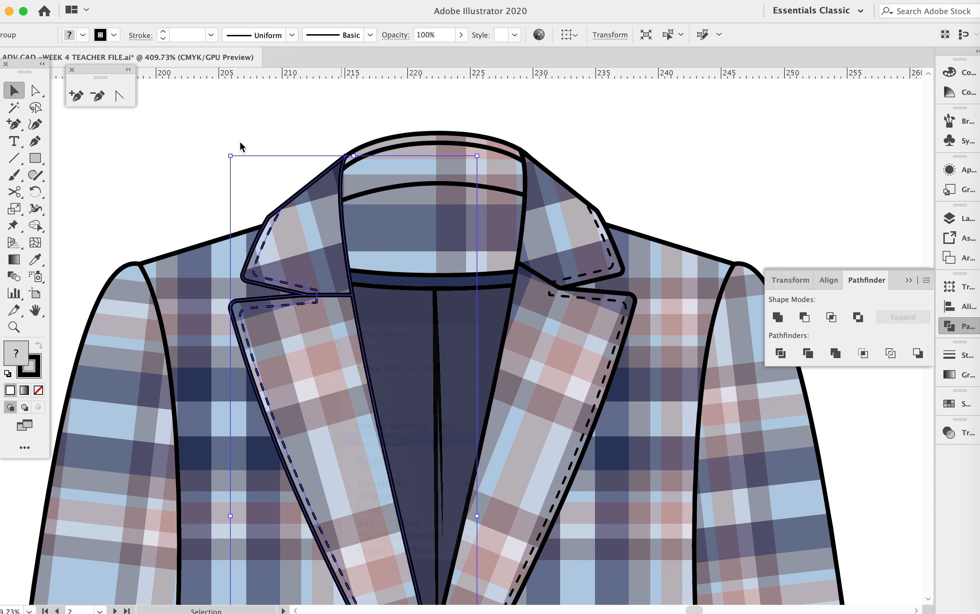
pyautogui.click(216, 134)
# Copy the plaid fill and stroke from the right-hand collar to the left-hand collar with the Eyedropper
pyautogui.click(317, 253)
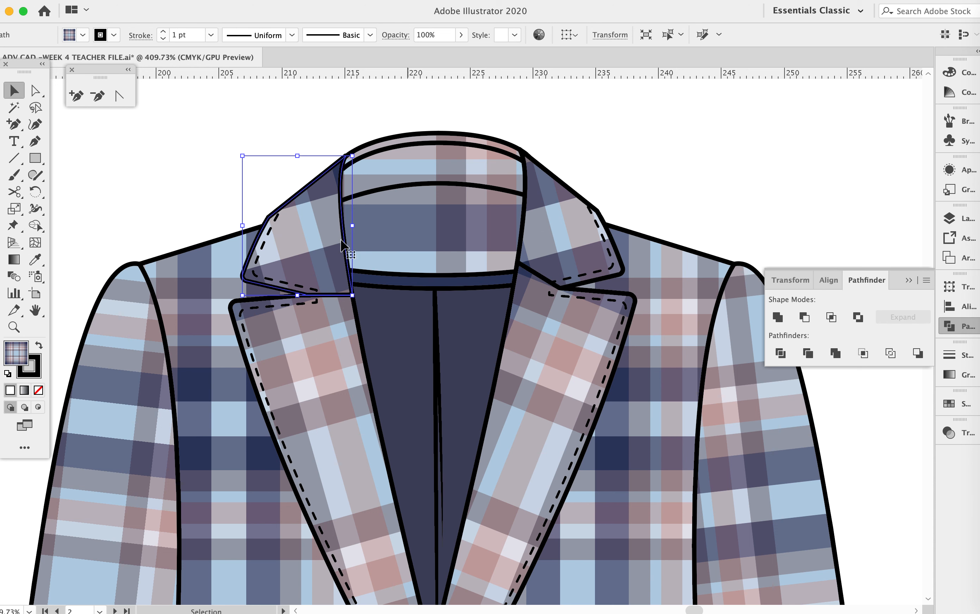
pyautogui.rightClick(314, 238)
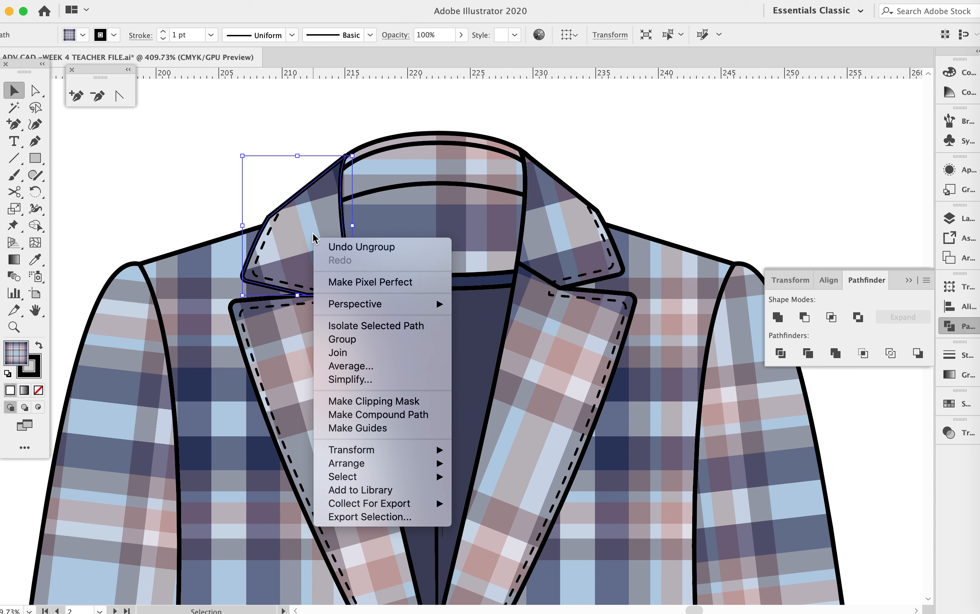
pyautogui.click(142, 202)
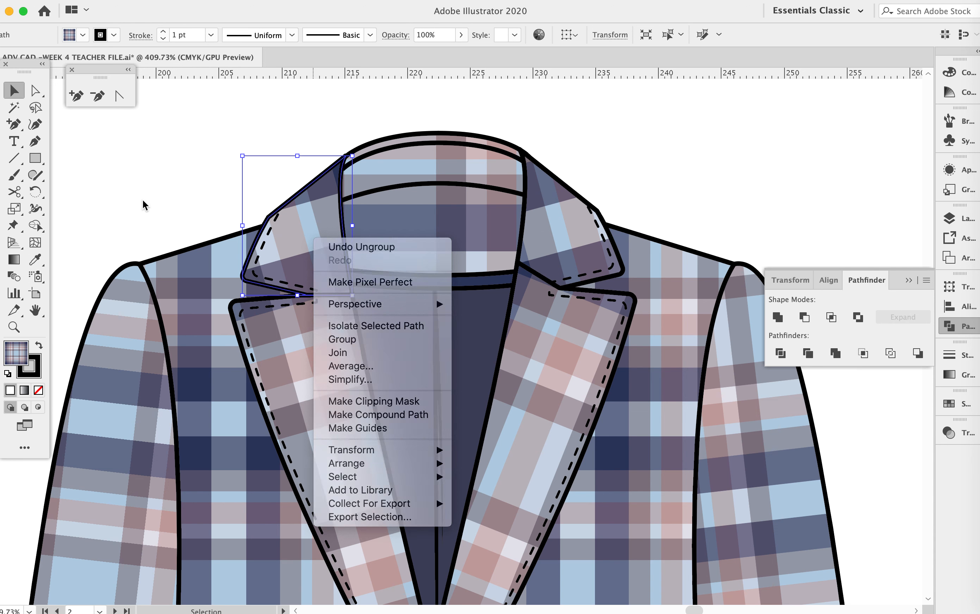
pyautogui.click(35, 259)
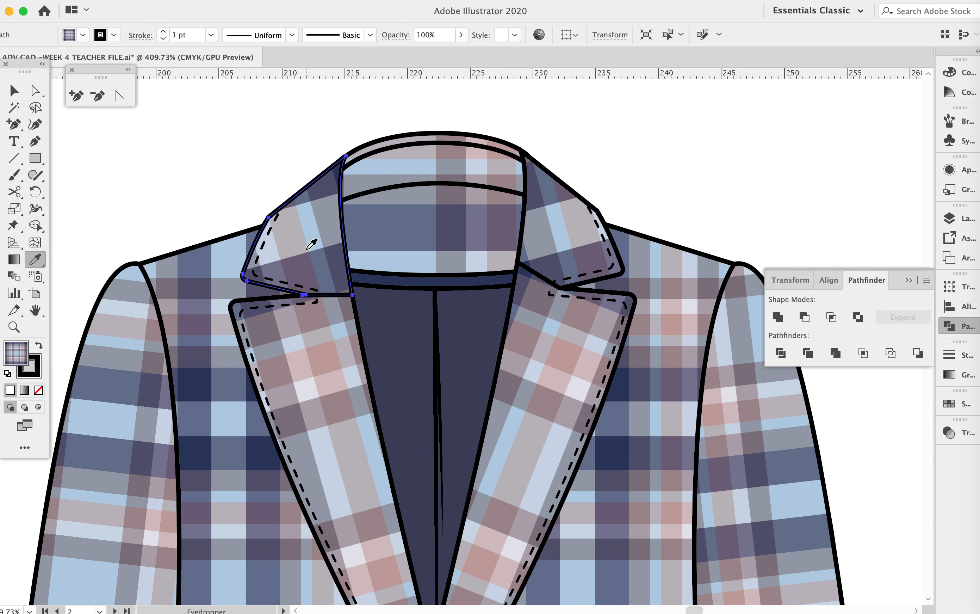
pyautogui.click(574, 234)
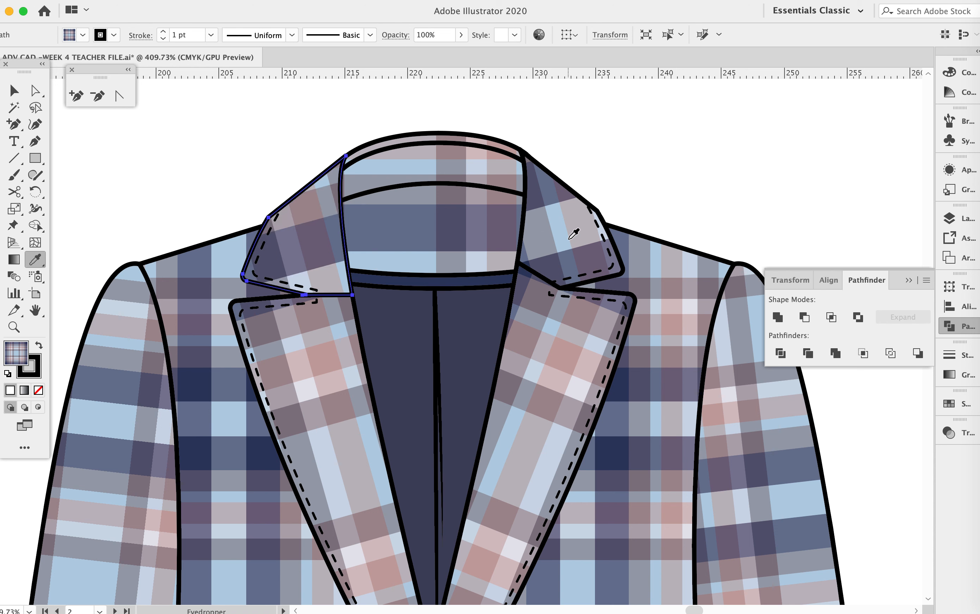
# Reflect only the pattern of the left-hand collar across the vertical axis, with Transform Objects off and Transform Patterns on
pyautogui.rightClick(370, 246)
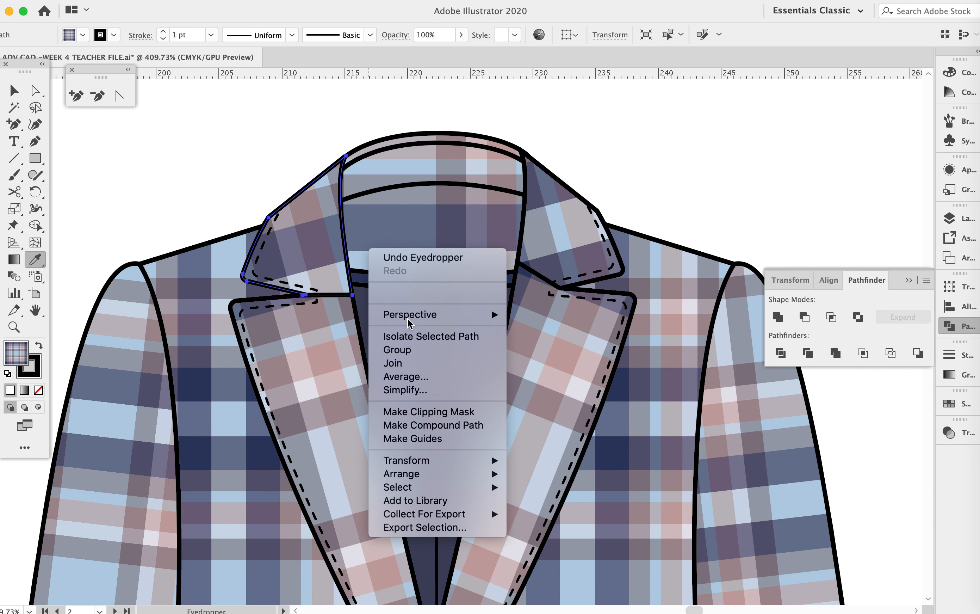
pyautogui.moveTo(428, 467)
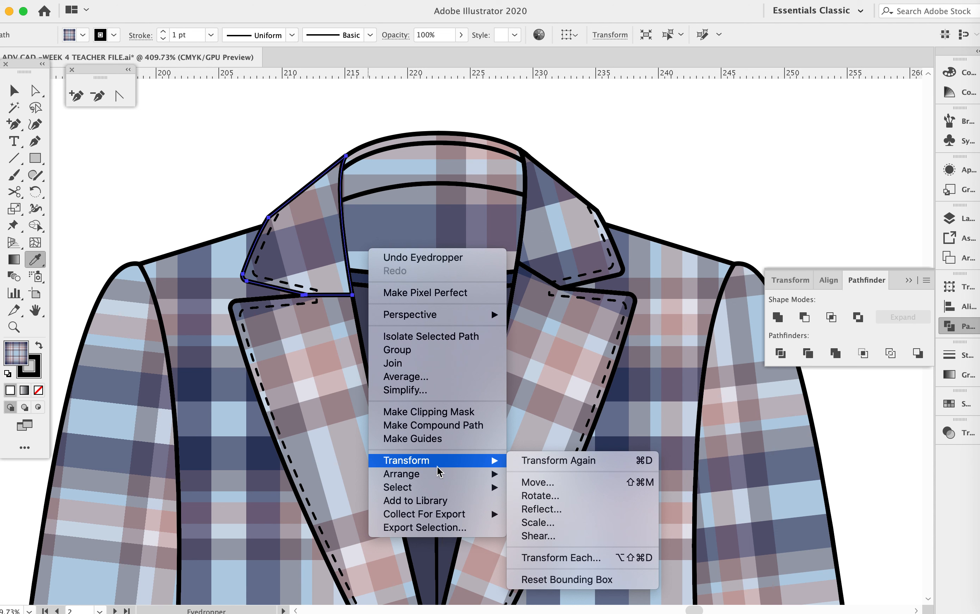
pyautogui.click(532, 509)
pyautogui.click(711, 209)
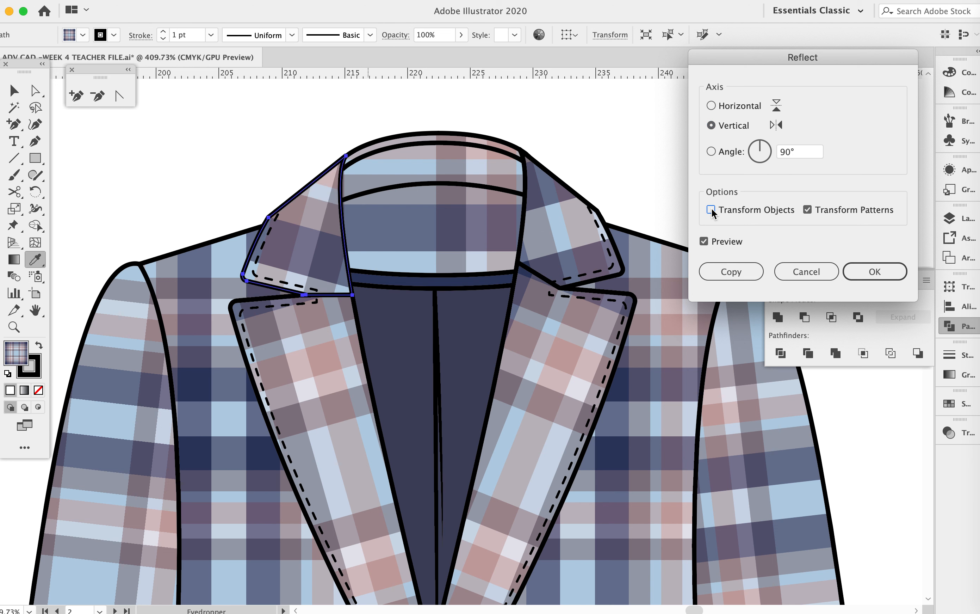
pyautogui.click(861, 271)
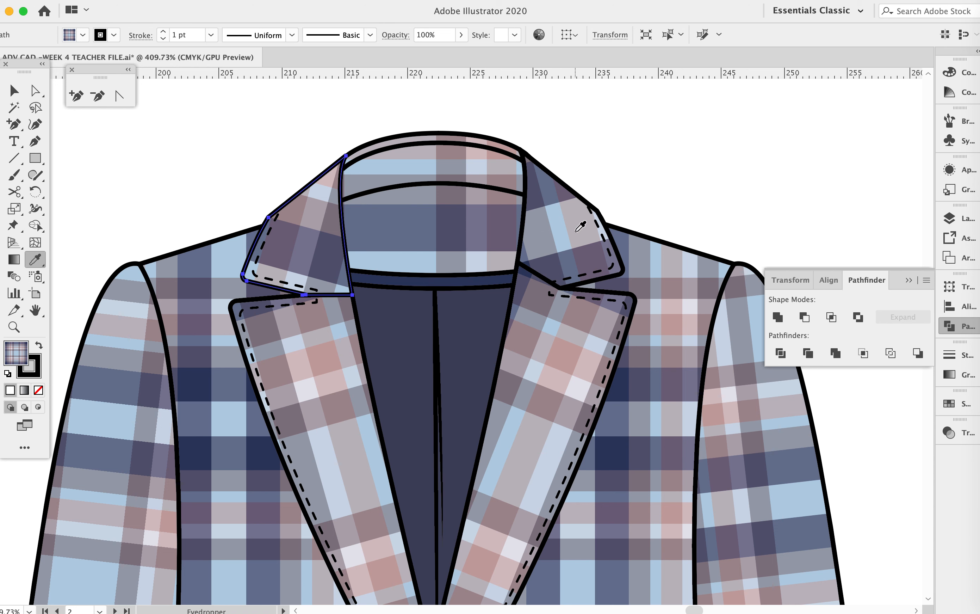
# Copy the plaid fill and stroke from the right-hand lapel to the left-hand lapel with the Eyedropper
pyautogui.scroll(-2, 320, 240)
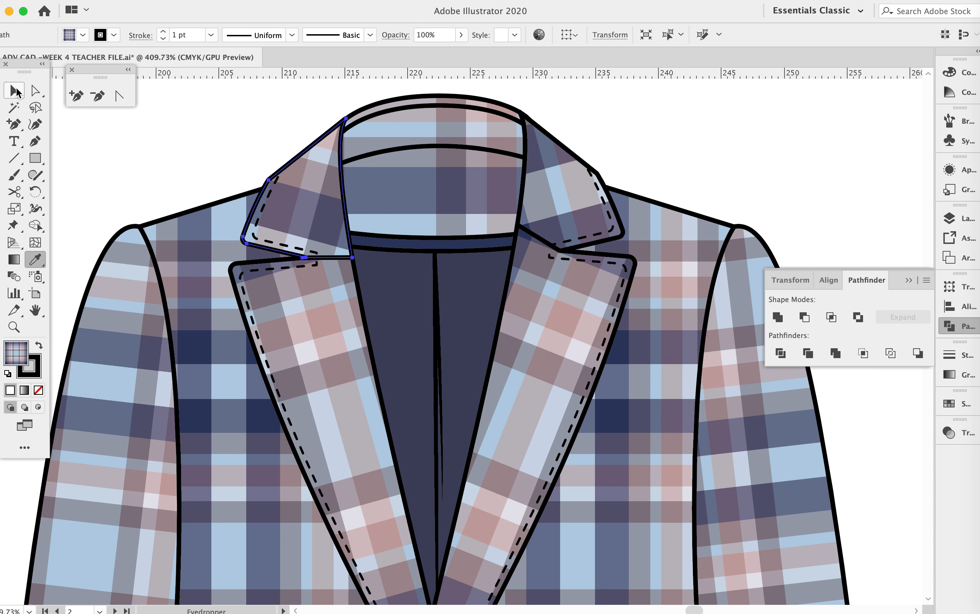
pyautogui.click(14, 90)
pyautogui.click(318, 327)
pyautogui.rightClick(316, 326)
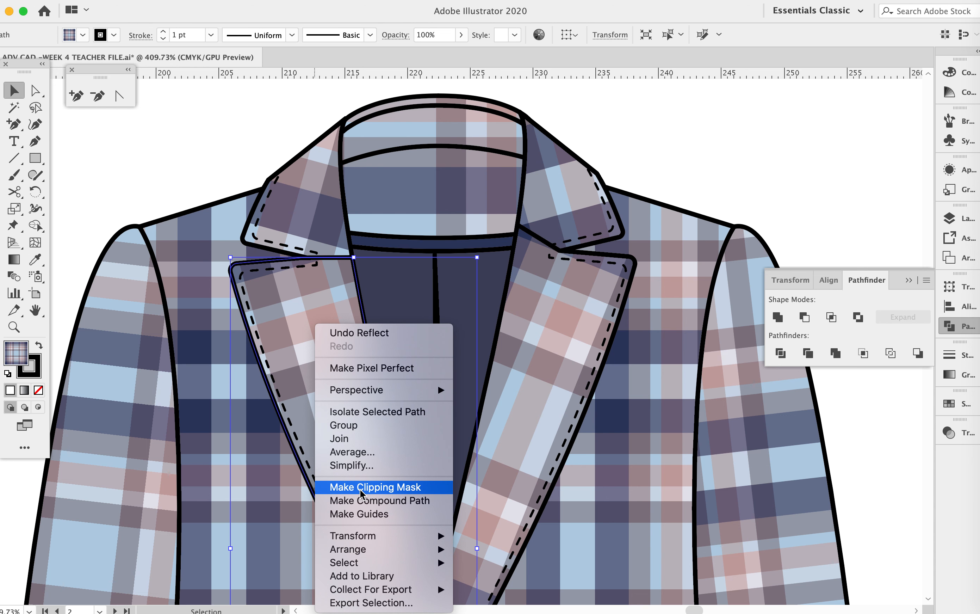
pyautogui.moveTo(375, 536)
pyautogui.click(243, 126)
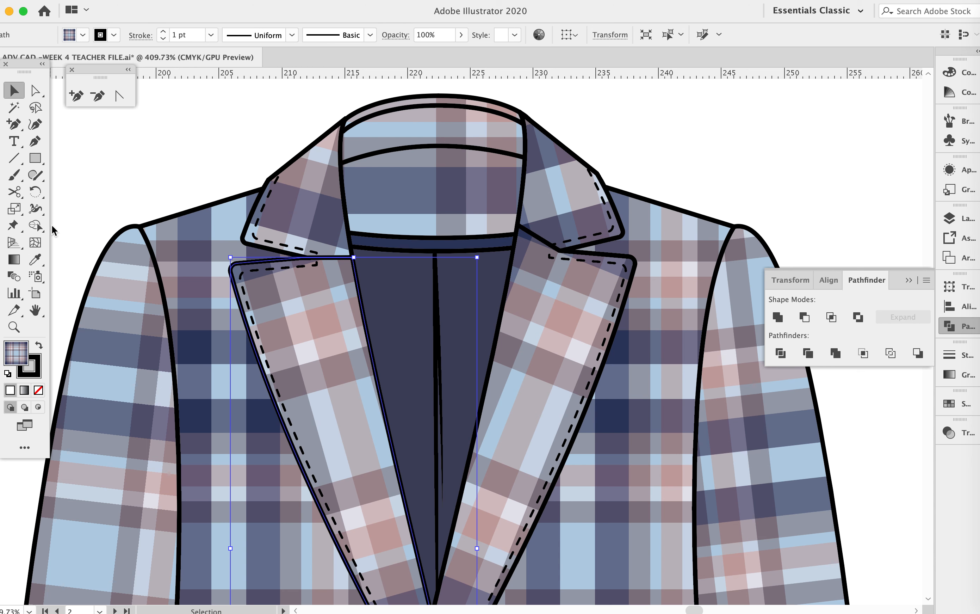
pyautogui.click(35, 259)
pyautogui.click(552, 337)
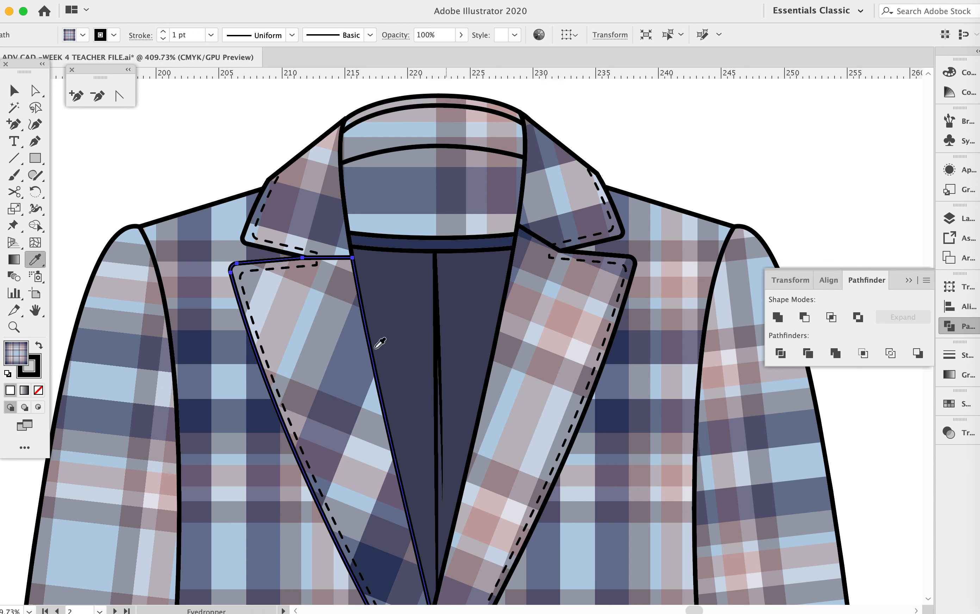
# Reflect only the plaid pattern inside the left-hand lapel across the vertical axis, leaving Transform Objects off
pyautogui.rightClick(321, 345)
pyautogui.moveTo(377, 536)
pyautogui.click(503, 532)
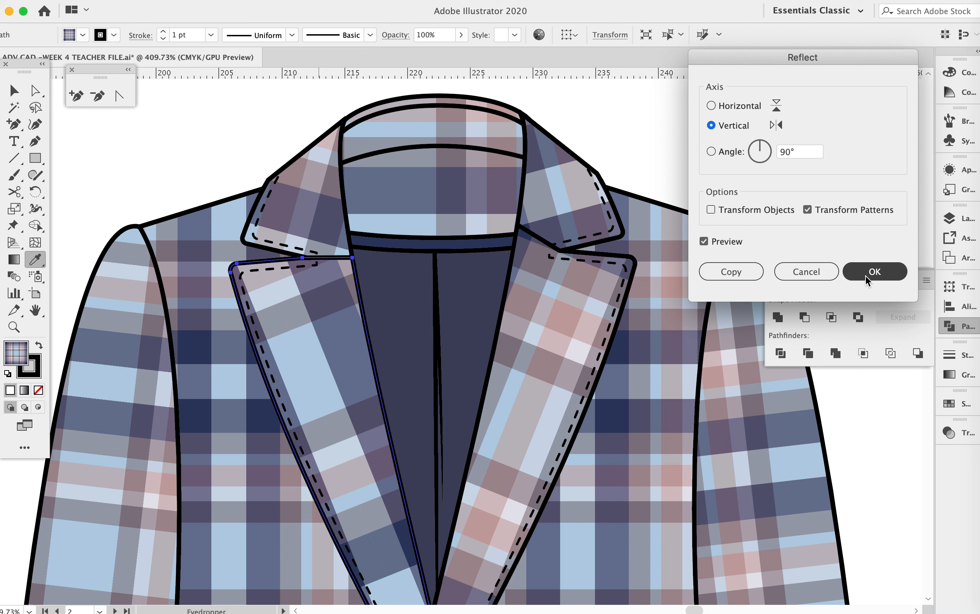
pyautogui.click(873, 275)
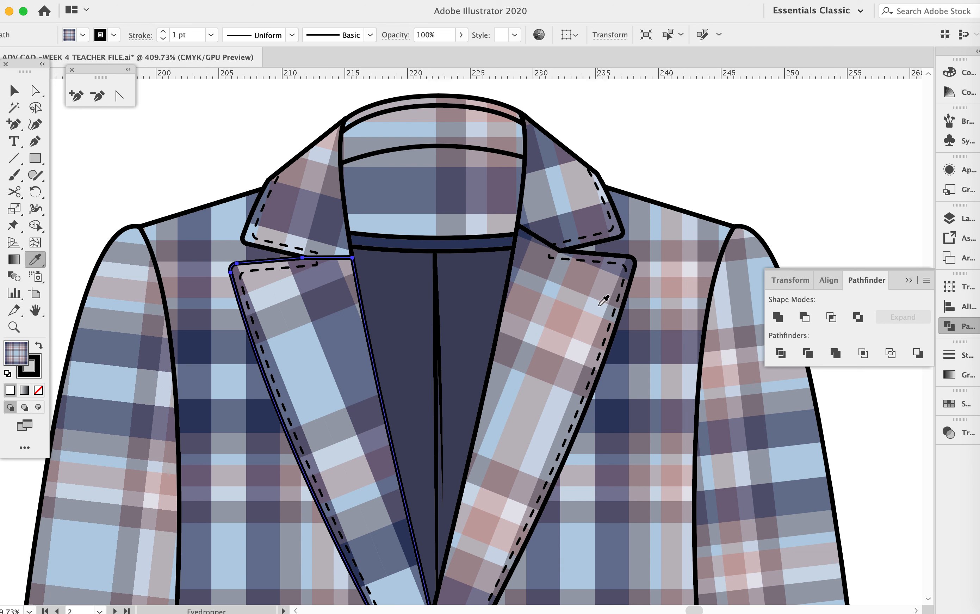
pyautogui.press('z')
pyautogui.moveTo(689, 193); pyautogui.dragTo(625, 219)
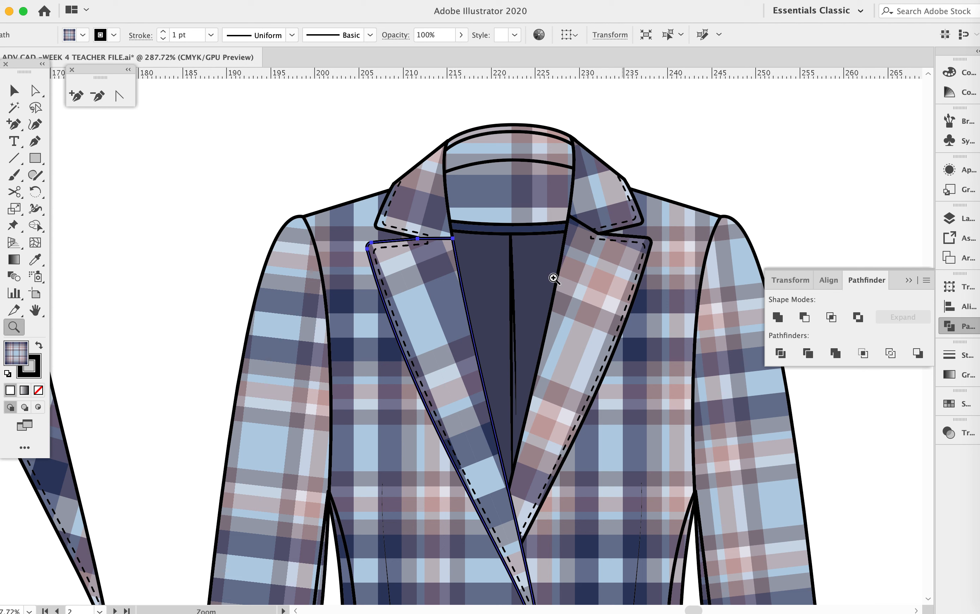
pyautogui.keyDown('alt'); pyautogui.click(679, 233); pyautogui.keyUp('alt')
pyautogui.moveTo(628, 262); pyautogui.dragTo(443, 245)
pyautogui.moveTo(512, 241); pyautogui.dragTo(692, 254)
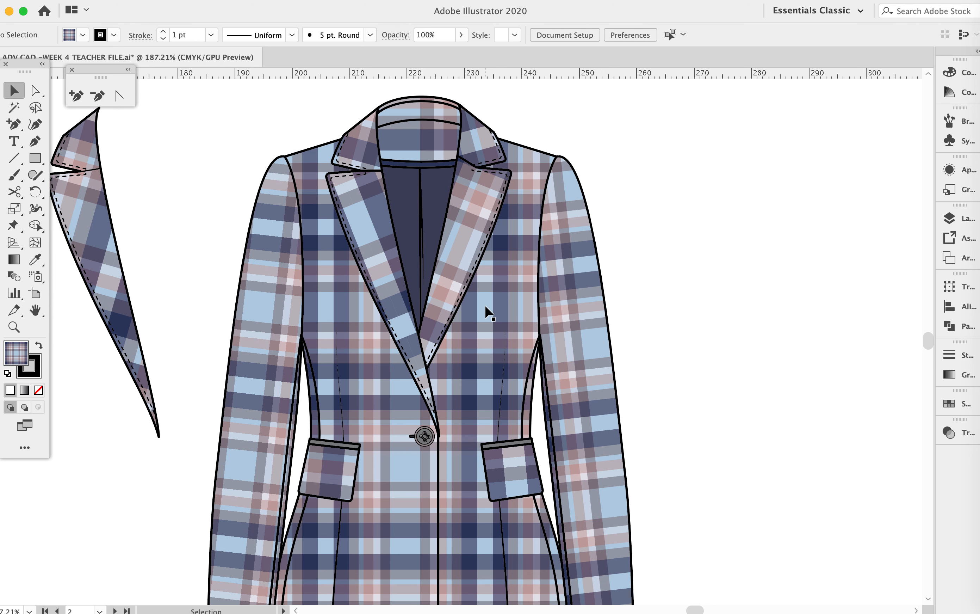